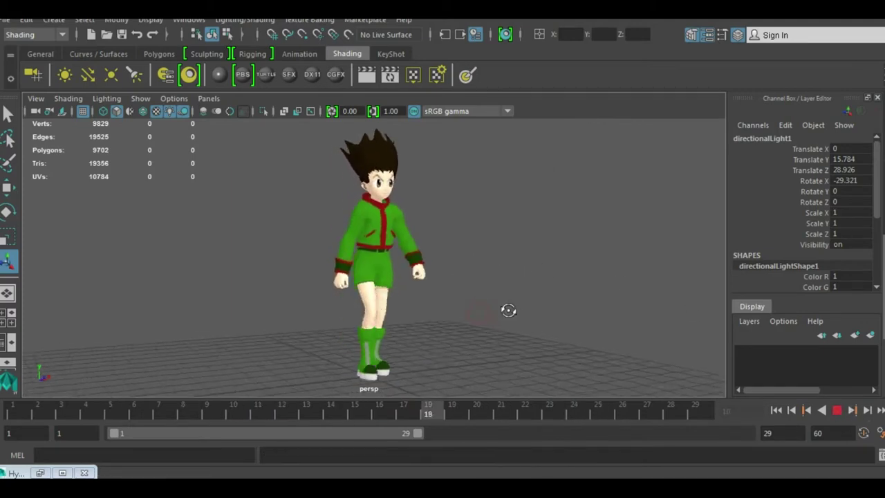
Step: Orbit to a near-front view and add the Gon portrait to Spotlight as a reference
mouse_move(363, 310)
left_mouse_down("alt")
mouse_move(421, 302)
mouse_move(505, 320)
mouse_move(555, 314)
mouse_move(351, 311)
mouse_move(494, 311)
left_mouse_up("alt")
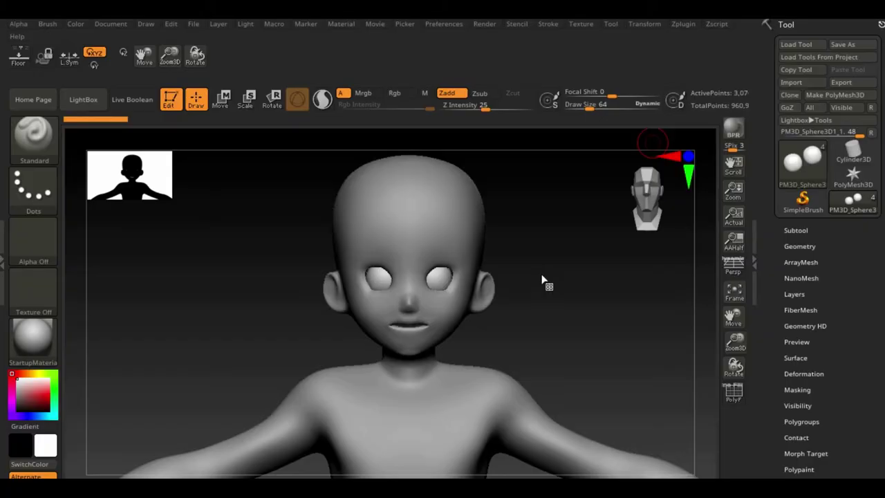
mouse_move(567, 283)
left_mouse_down()
mouse_move(535, 276)
mouse_move(557, 278)
left_mouse_up()
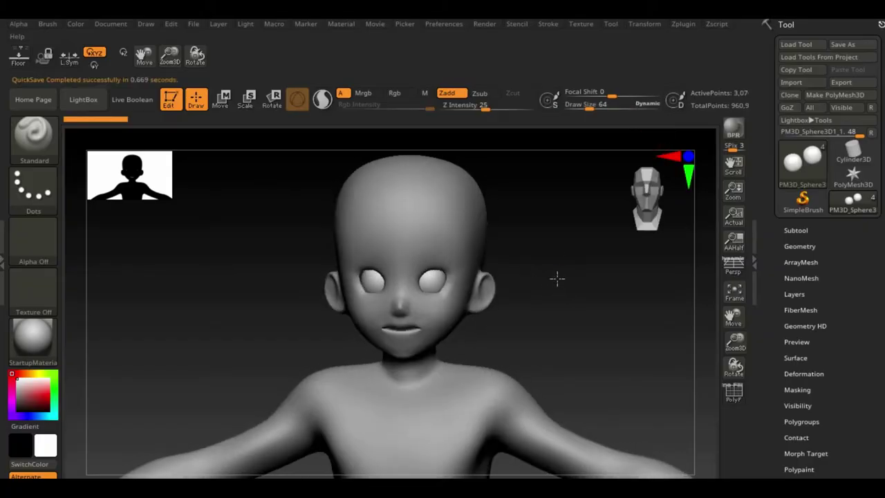
left_click(608, 25)
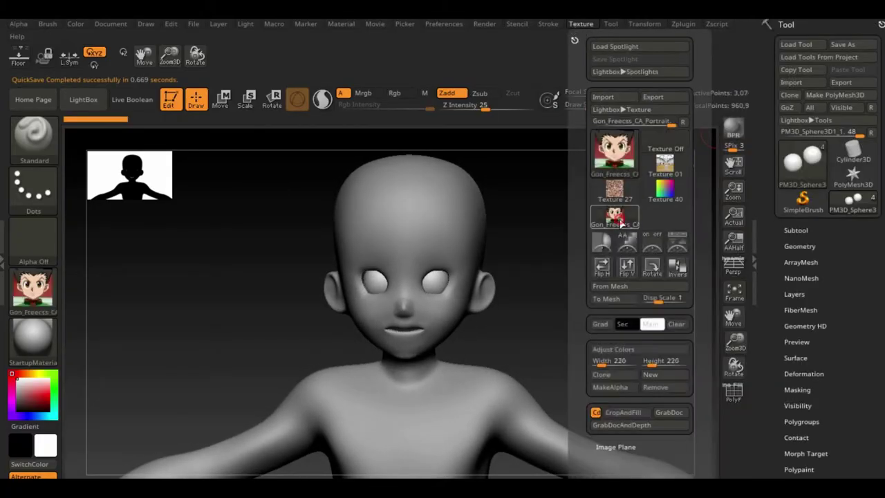
left_click(584, 25)
left_click(601, 242)
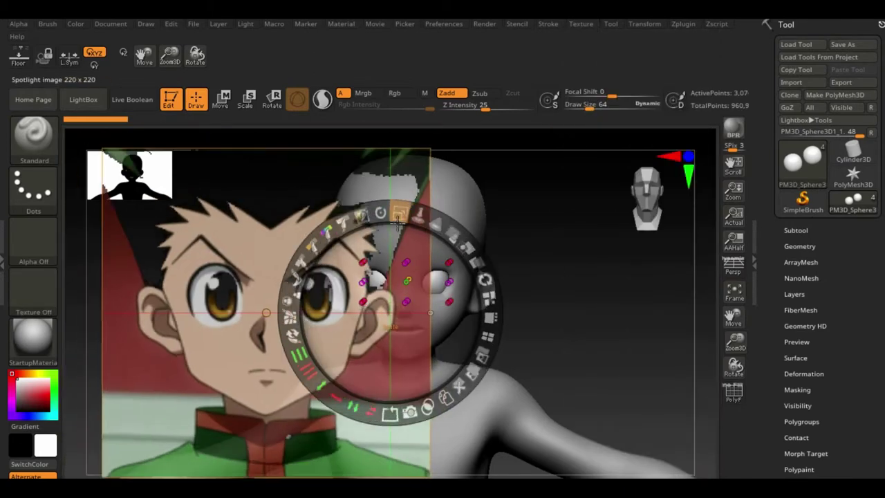
left_click(612, 255)
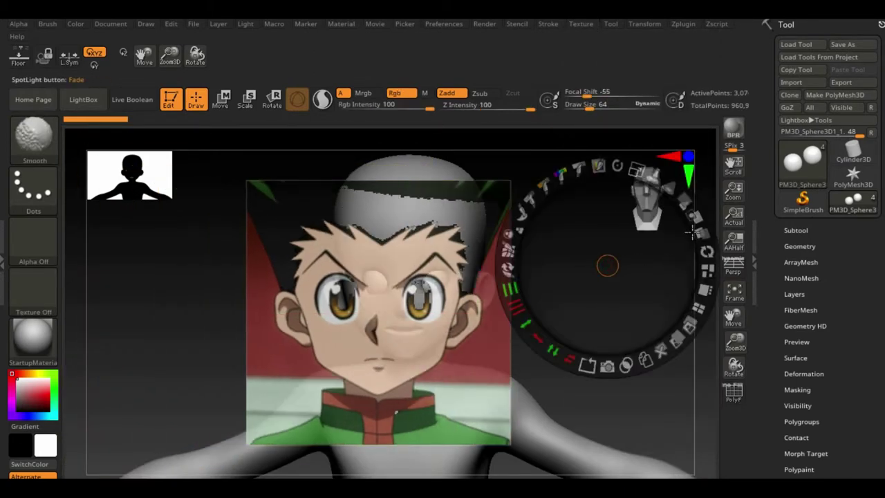
key("z")
Step: Scale, fade and position the Gon reference image so it lines up over the face
mouse_move(735, 342)
left_mouse_down()
mouse_move(737, 373)
mouse_move(726, 312)
left_mouse_up()
key("z")
left_click(385, 295)
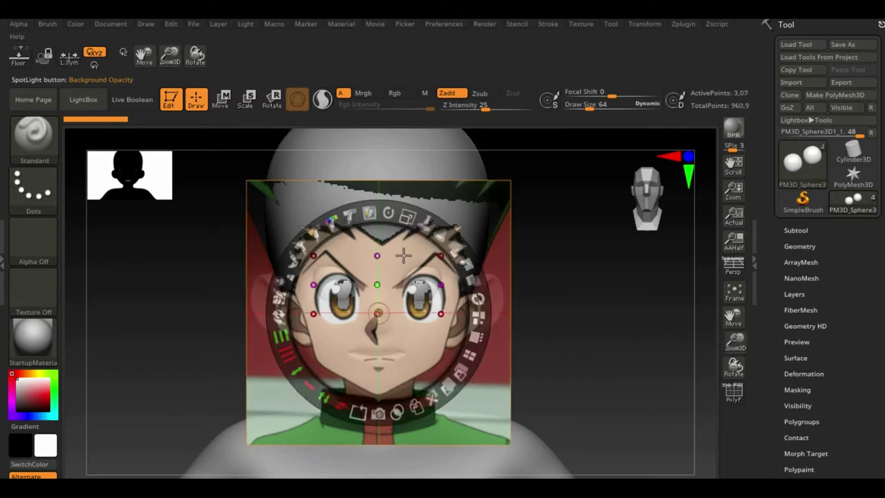
left_click_drag(406, 216, 698, 374)
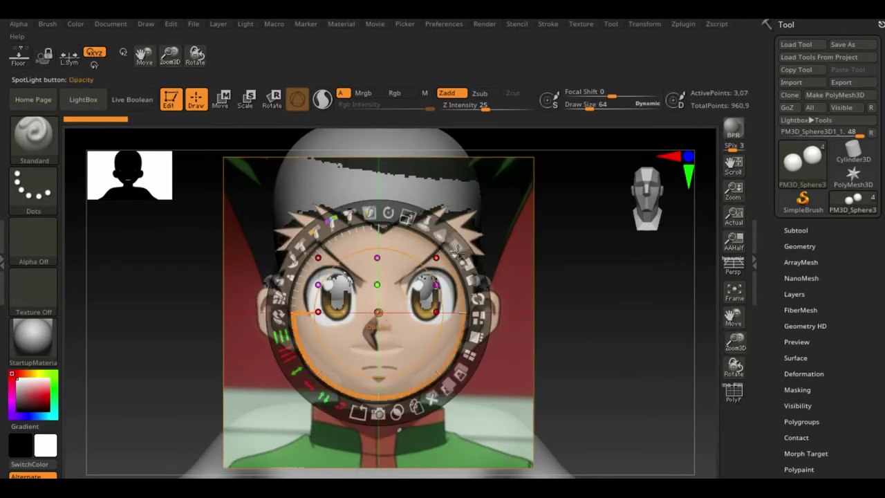
mouse_move(457, 253)
left_mouse_down()
mouse_move(410, 218)
mouse_move(394, 235)
left_mouse_up()
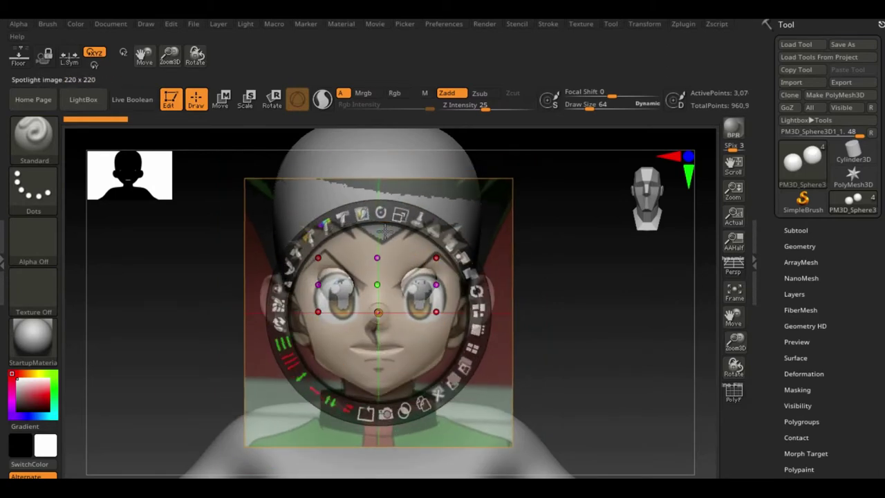
left_click_drag(399, 299, 399, 271)
mouse_move(382, 186)
left_mouse_down()
mouse_move(387, 200)
mouse_move(417, 198)
mouse_move(391, 201)
left_mouse_up()
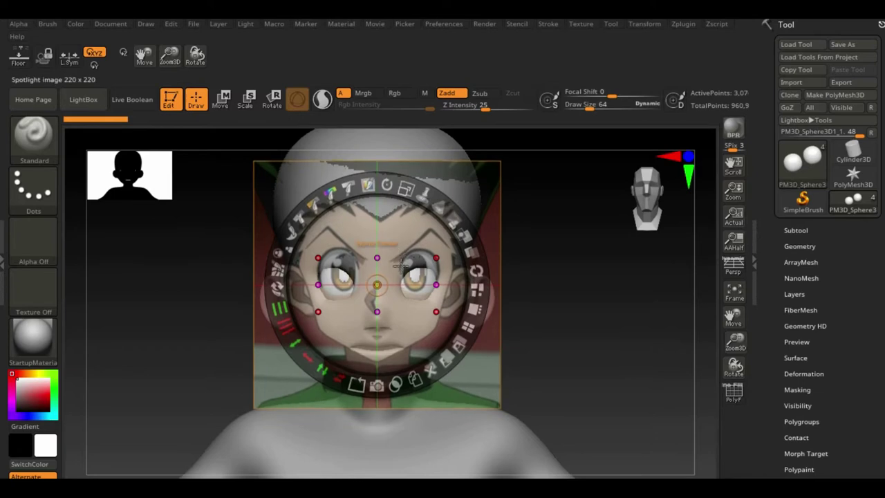
left_click_drag(400, 258, 400, 270)
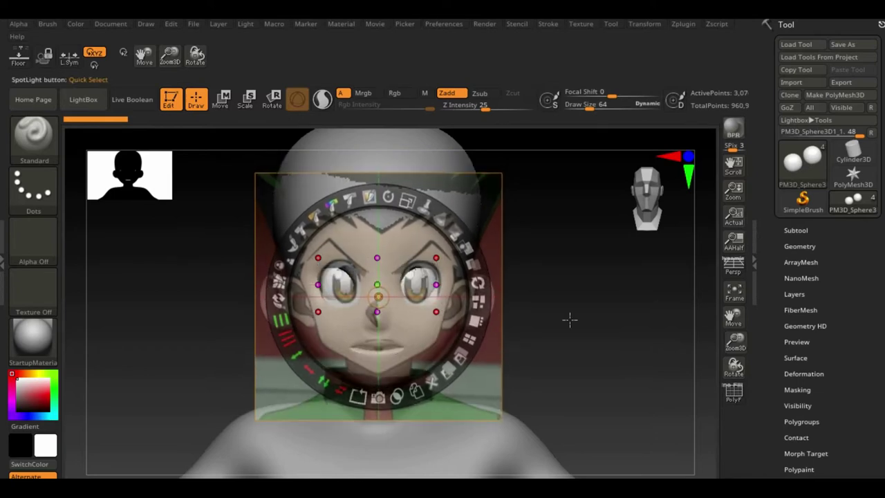
Step: Switch to the Move brush and raise the reference image slightly over the face
key("z")
key("b")
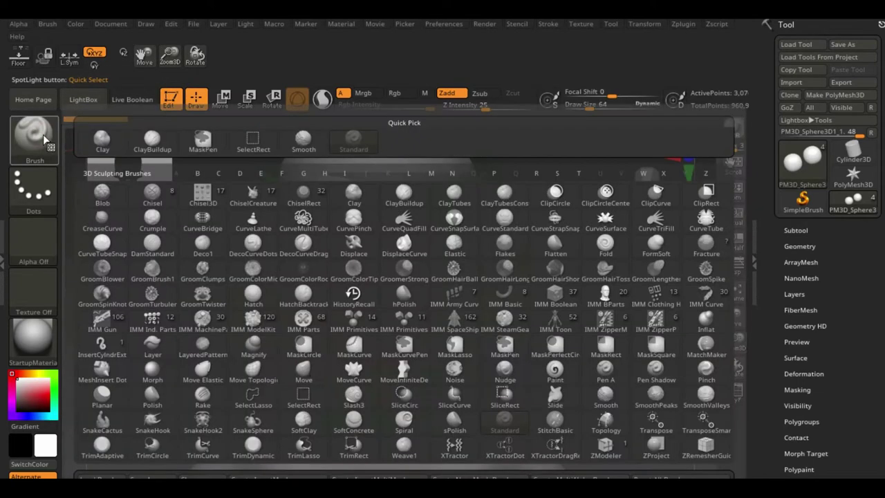
key("m")
key("v")
key("shift+z")
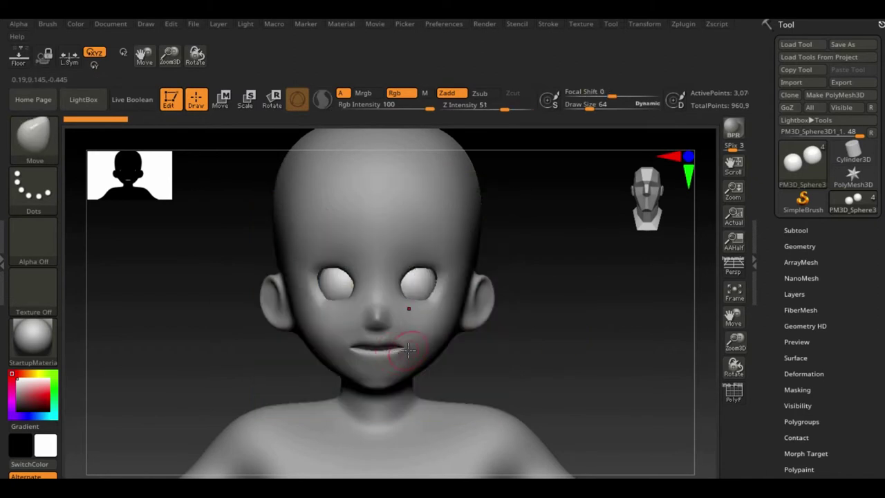
key("shift+z")
left_click_drag(398, 349, 416, 317)
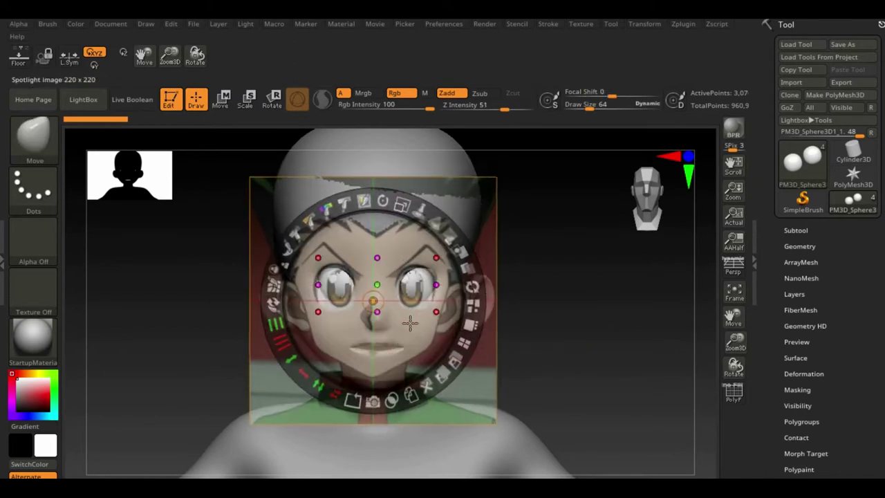
key("z")
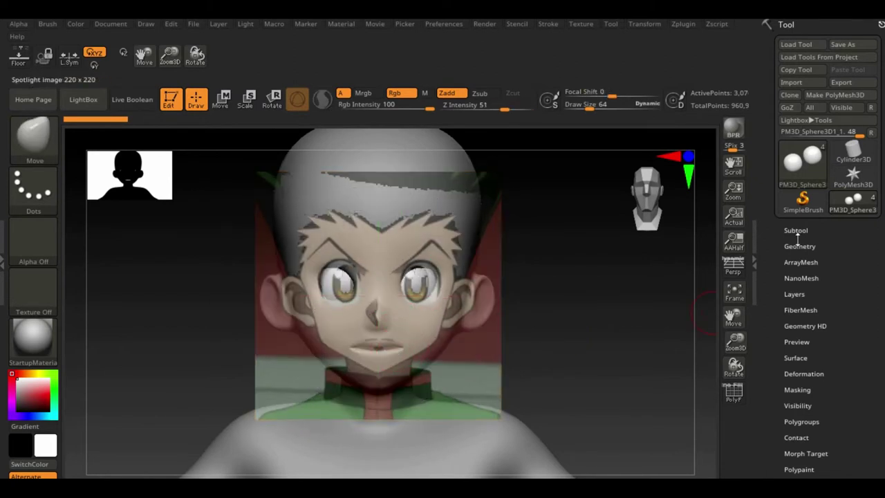
Step: Select the anime base1 subtool, enlarge the reference, and set the brush size to 90
left_click(796, 230)
left_click(823, 309)
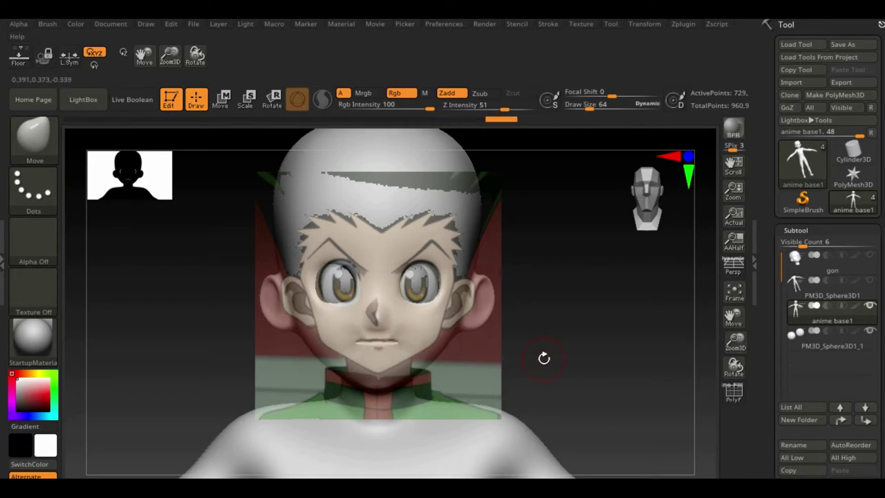
left_click_drag(687, 187, 474, 207)
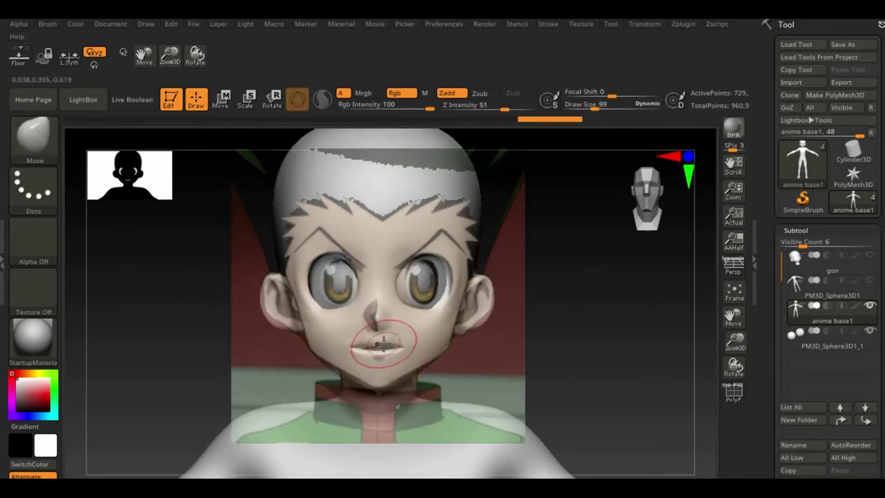
key("space")
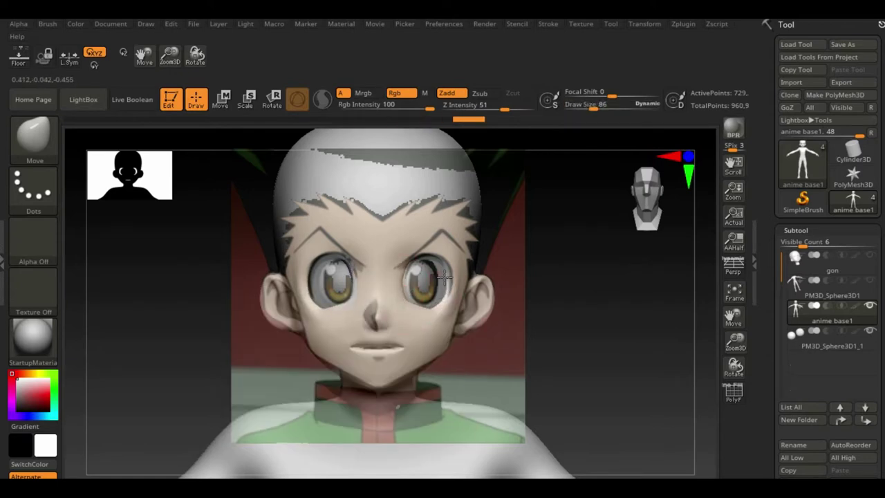
key("space")
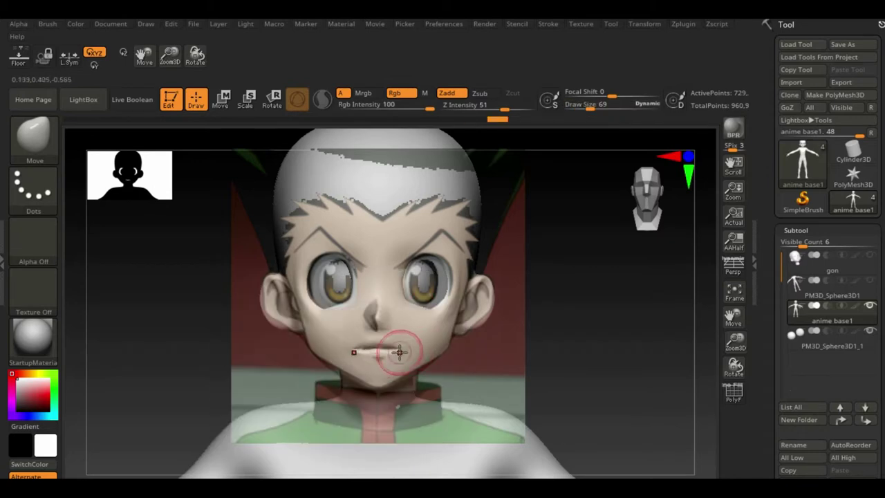
key("space")
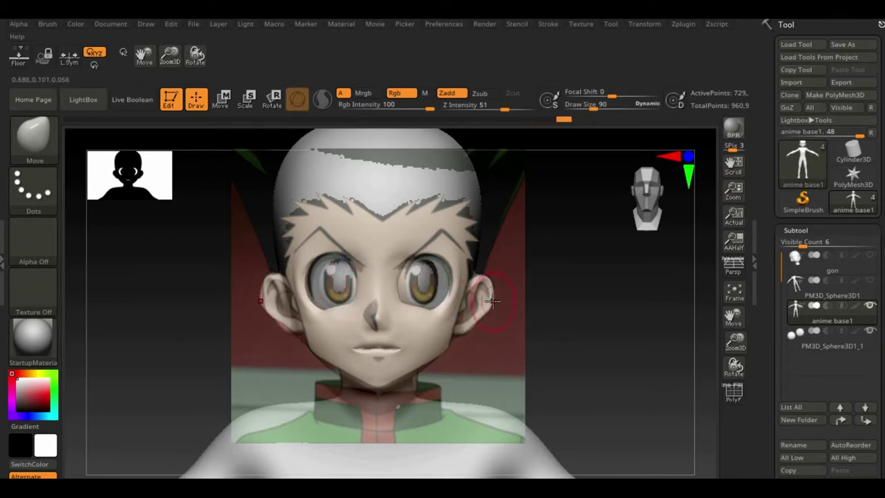
left_click_drag(656, 364, 408, 282)
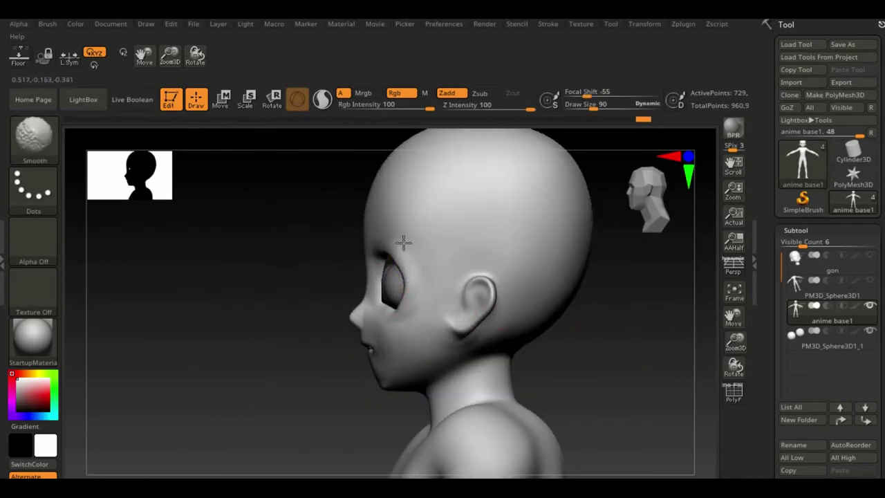
Step: Select the PM3D_Sphere3D1_1 eyeballs, scale them up to about 1.22 and move them in depth
mouse_move(457, 337)
left_mouse_down()
mouse_move(297, 409)
mouse_move(547, 336)
left_mouse_up()
left_click(830, 335)
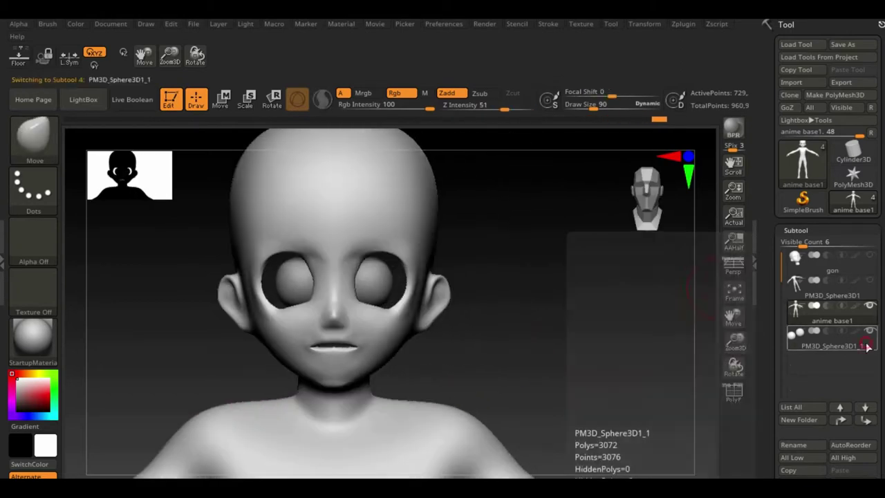
left_click(250, 107)
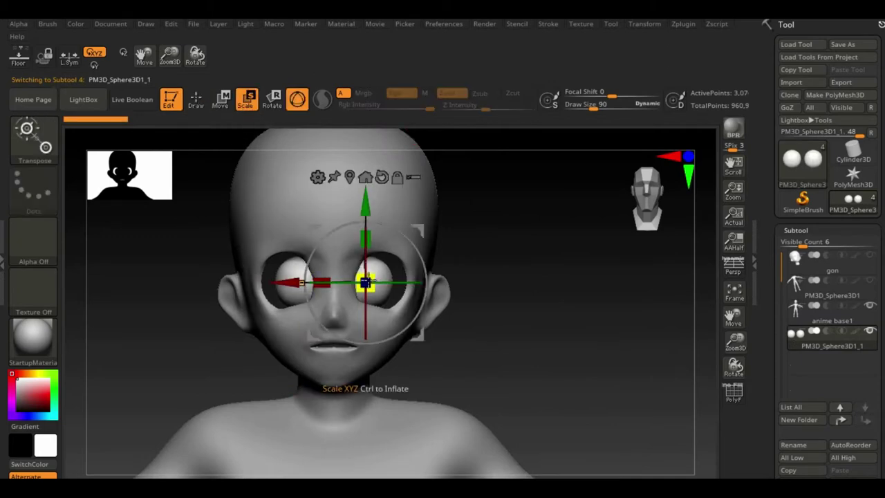
left_click_drag(365, 282, 348, 281)
left_click_drag(484, 311, 517, 312)
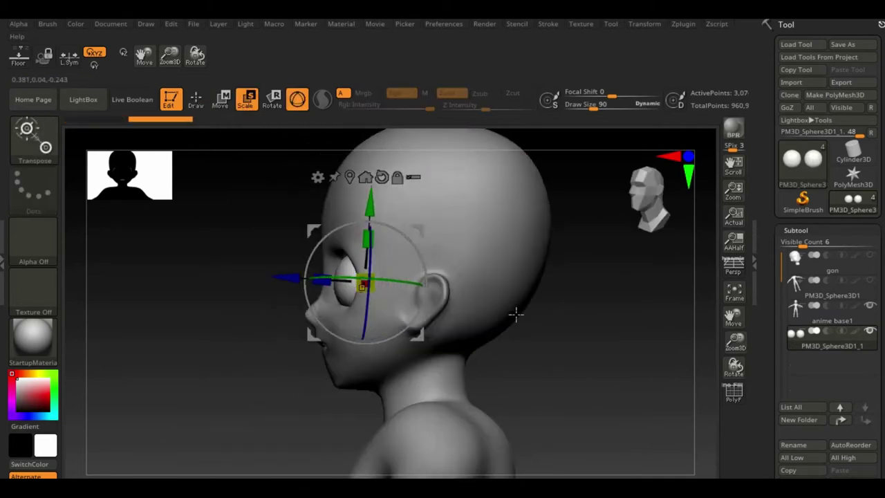
left_click_drag(292, 277, 287, 277)
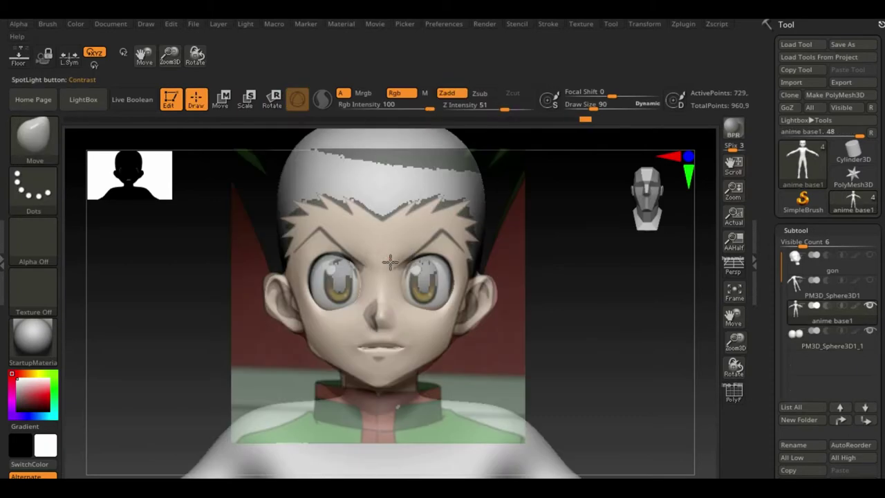
key("z")
key("shift+z")
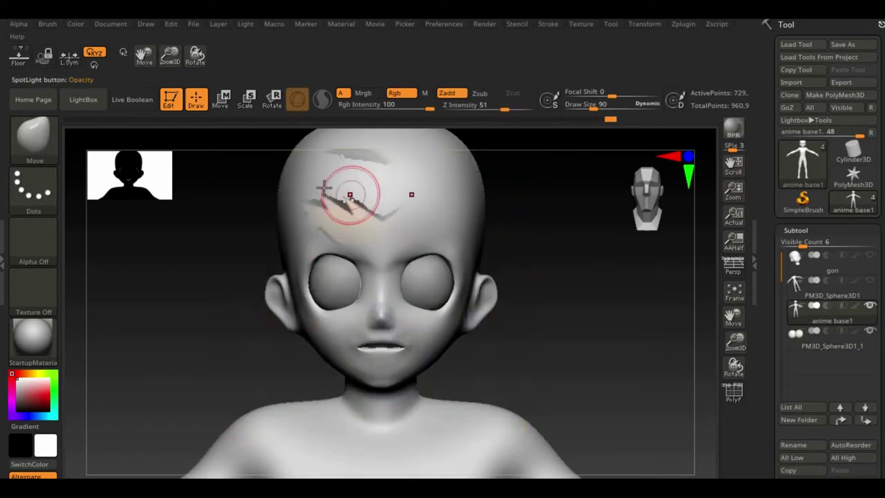
Step: Switch to the Paint brush and paint hair strokes across the forehead above the brows
key("b")
left_click(559, 377)
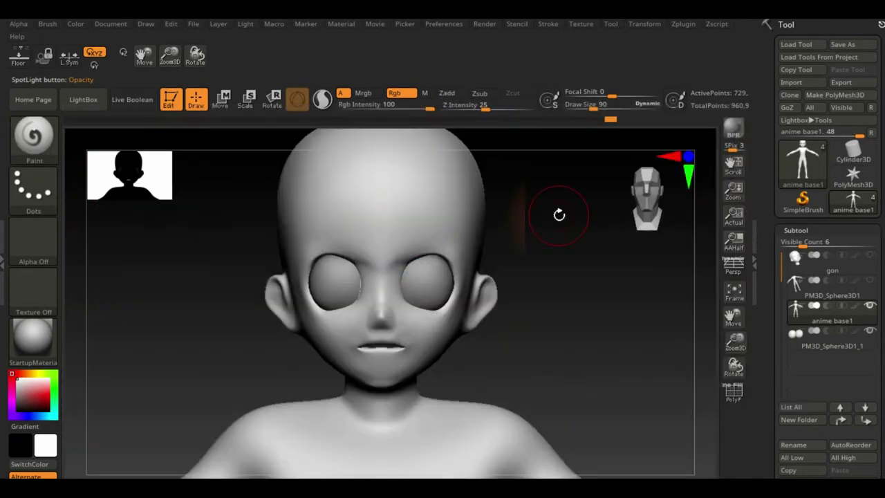
mouse_move(388, 254)
left_mouse_down()
mouse_move(456, 228)
mouse_move(397, 310)
mouse_move(449, 325)
mouse_move(443, 338)
mouse_move(487, 296)
left_mouse_up()
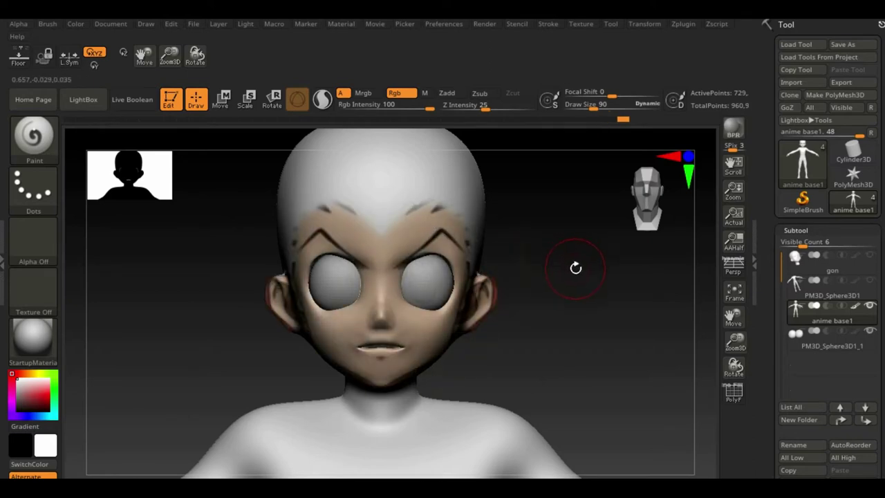
mouse_move(576, 268)
left_mouse_down()
mouse_move(587, 257)
mouse_move(558, 267)
mouse_move(525, 228)
mouse_move(474, 198)
left_mouse_up()
key("shift+z")
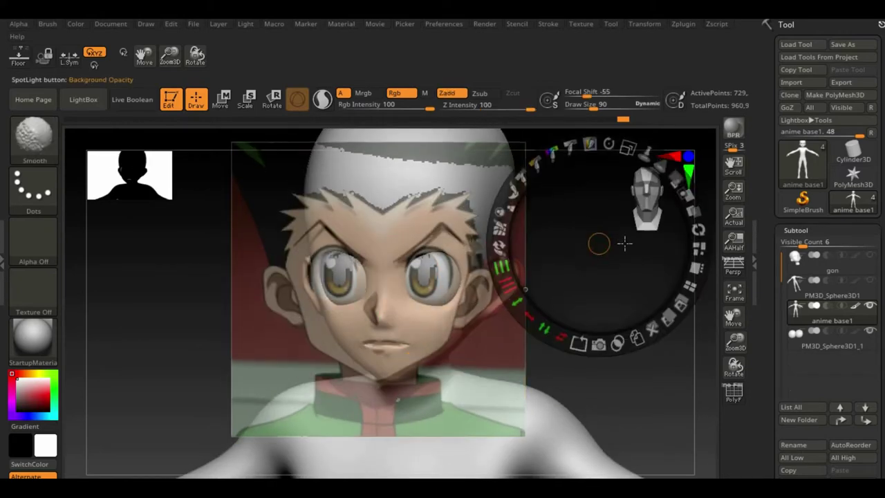
key("shift+z")
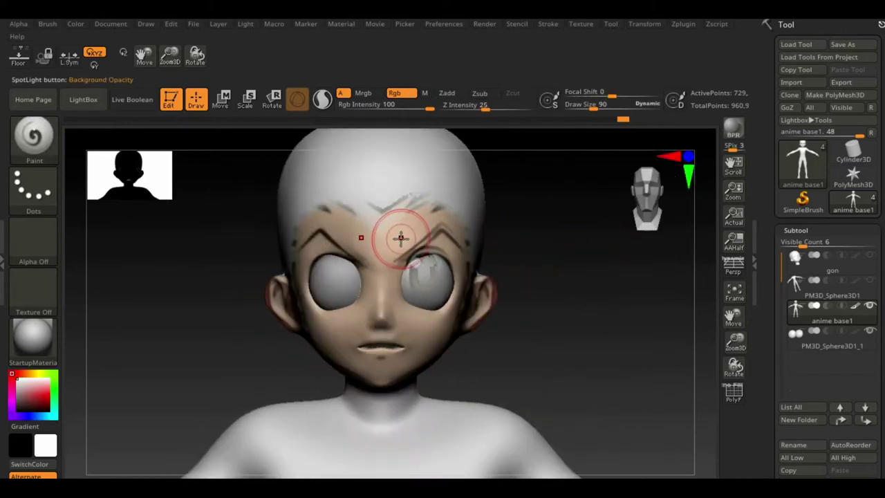
Step: Step back to an earlier Undo History state and turn the head to its side
left_click_drag(401, 238, 403, 288)
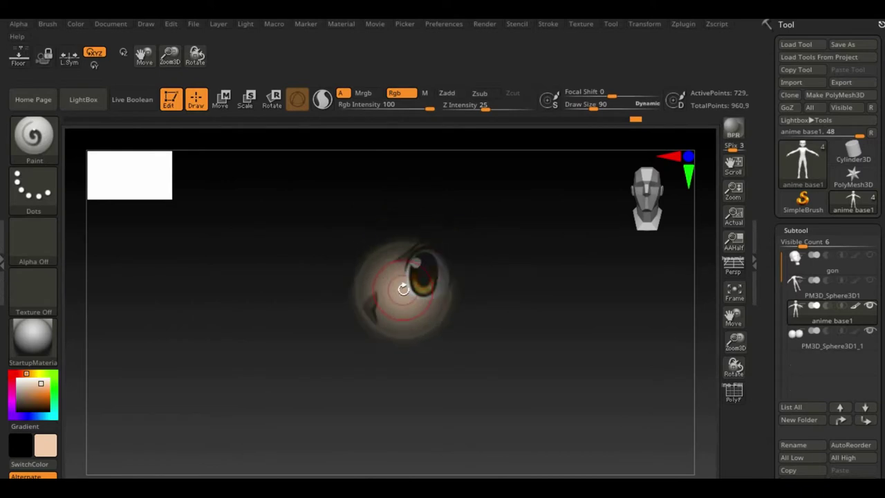
key("ctrl+z")
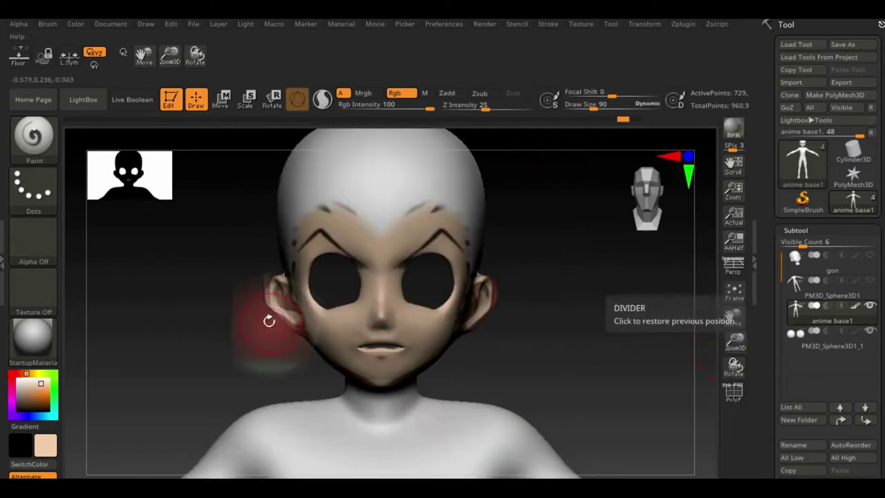
left_click(623, 313)
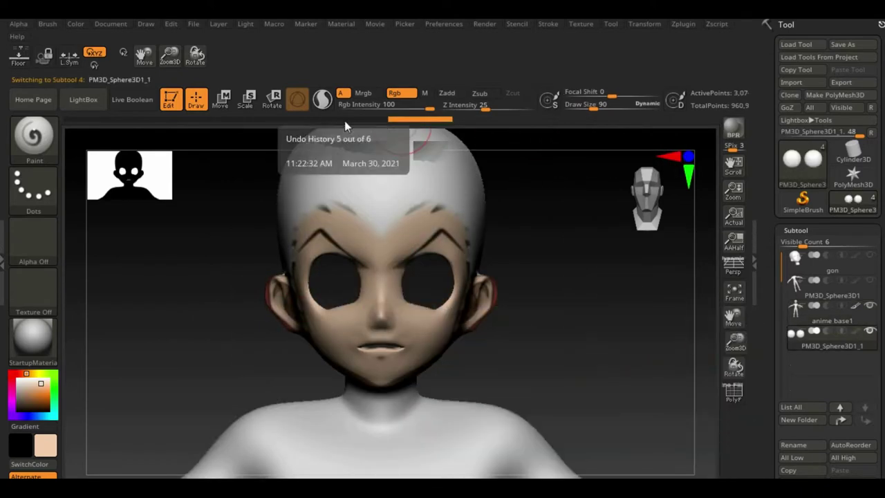
mouse_move(622, 120)
left_mouse_down()
mouse_move(610, 123)
mouse_move(623, 120)
left_mouse_up()
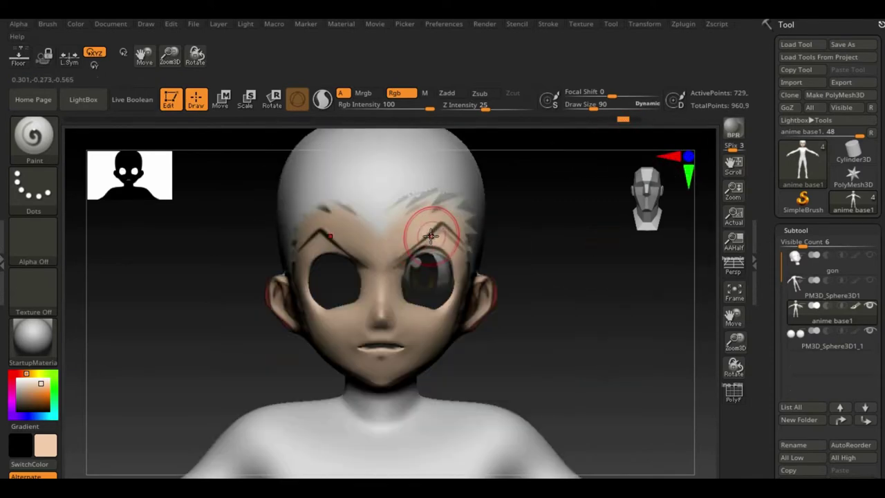
mouse_move(515, 304)
left_mouse_down()
mouse_move(541, 332)
mouse_move(518, 338)
left_mouse_up()
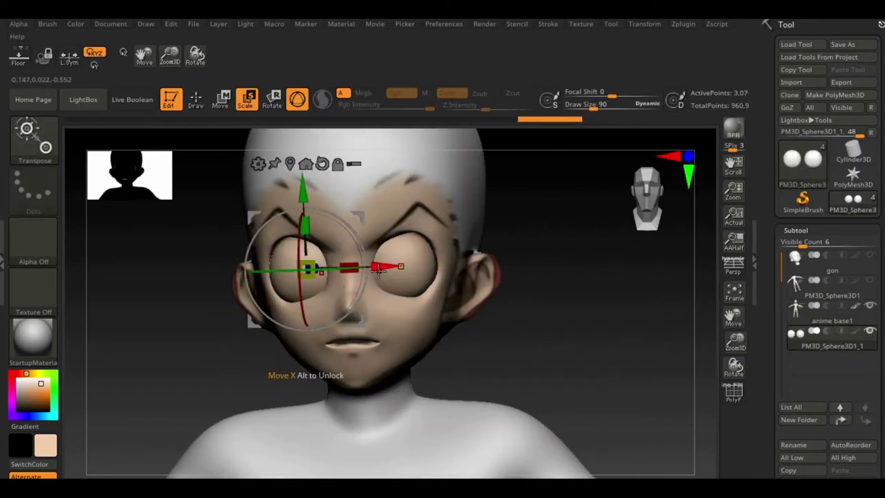
Step: Undo the eyeball transform and return to Draw mode in a three-quarter view
left_click_drag(484, 283, 389, 284)
key("ctrl+z")
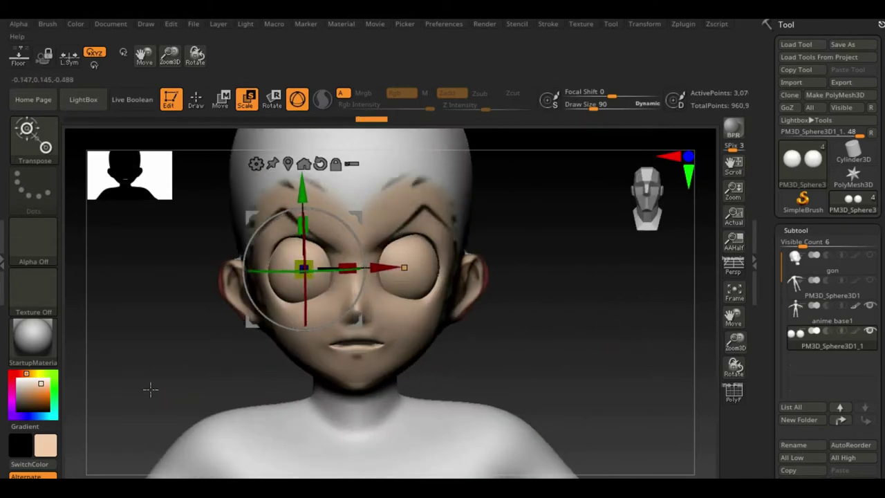
key("q")
left_click_drag(116, 376, 323, 216)
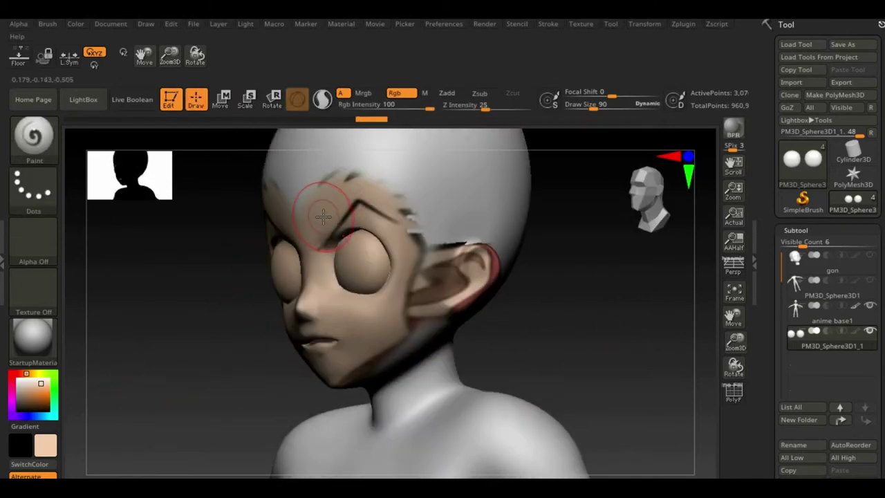
Step: Select anime base1 and paint skin tone over the forehead strokes and the whole head
left_click(444, 250, "alt")
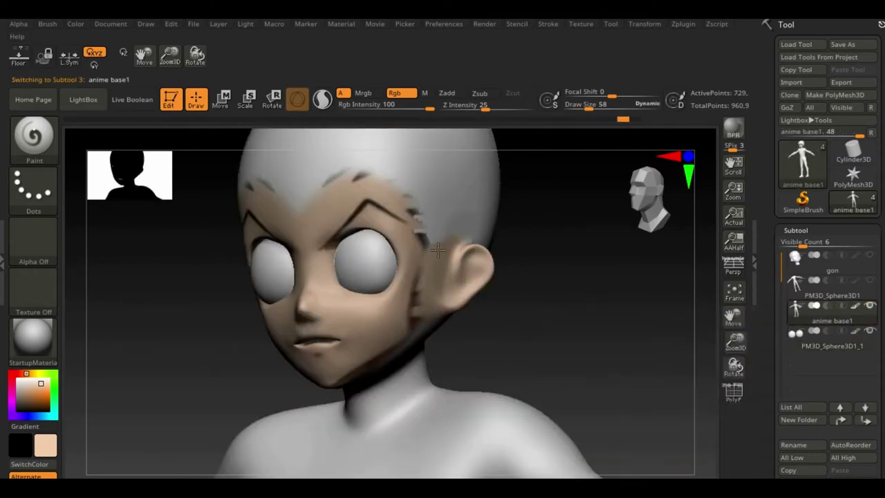
left_click_drag(259, 173, 331, 179)
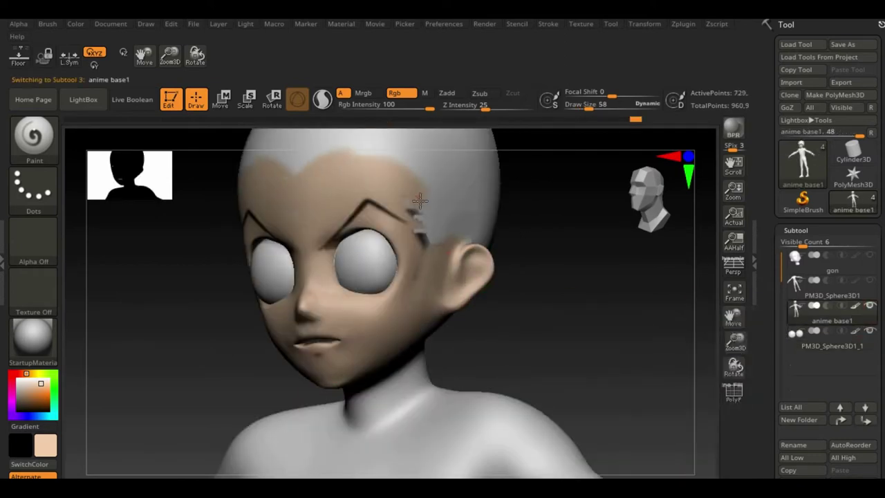
left_click_drag(498, 332, 636, 286)
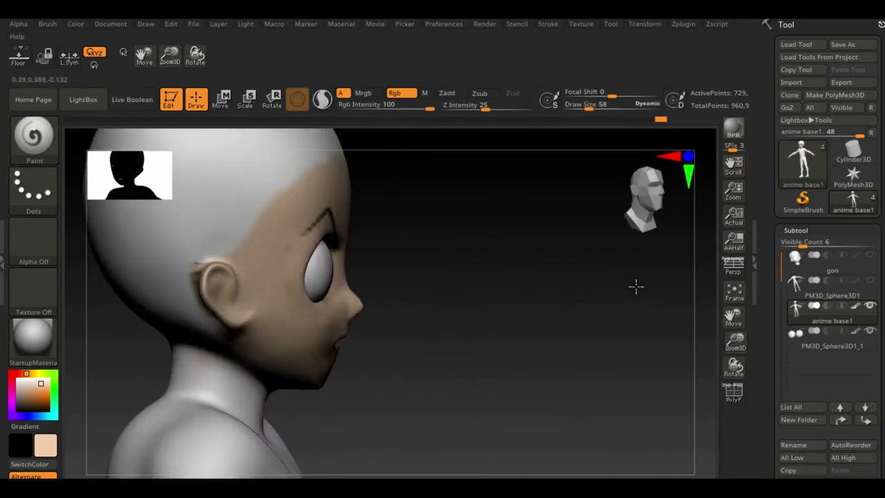
mouse_move(200, 268)
left_mouse_down()
mouse_move(355, 159)
mouse_move(387, 395)
mouse_move(515, 350)
mouse_move(498, 302)
mouse_move(484, 346)
mouse_move(496, 476)
mouse_move(531, 308)
left_mouse_up()
key("f")
Step: Zoom in on the front-facing head and realign the Spotlight reference over the face
left_click_drag(504, 264, 592, 298)
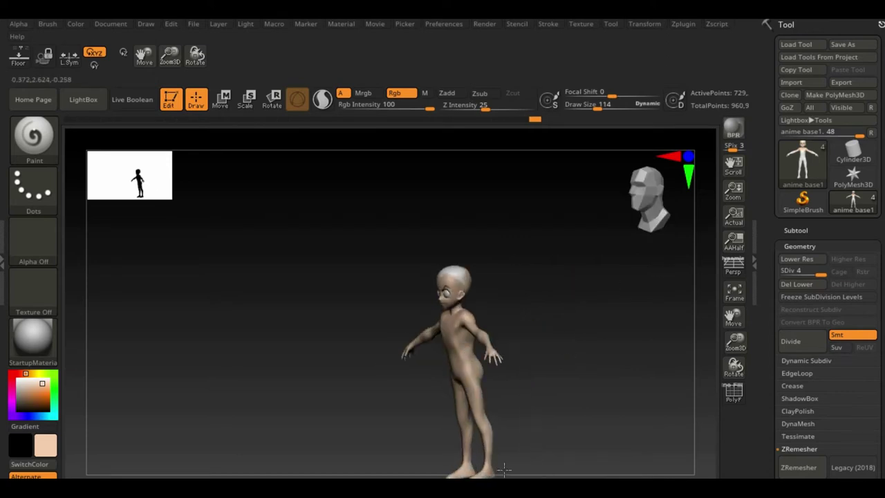
left_click_drag(505, 469, 562, 272)
mouse_move(734, 342)
left_mouse_down()
mouse_move(735, 315)
mouse_move(511, 258)
mouse_move(432, 305)
left_mouse_up()
mouse_move(582, 263)
left_mouse_down()
mouse_move(549, 259)
mouse_move(525, 277)
mouse_move(563, 295)
mouse_move(622, 271)
mouse_move(659, 279)
mouse_move(583, 302)
left_mouse_up()
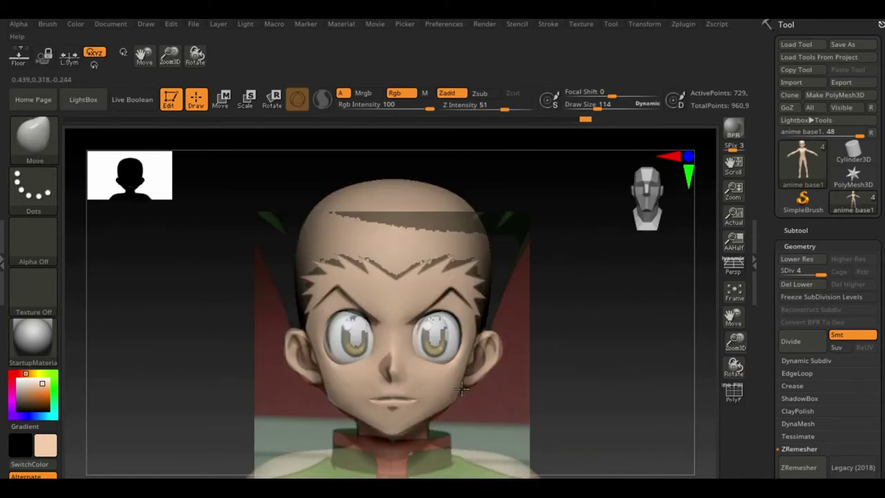
key("z")
key("shift+z")
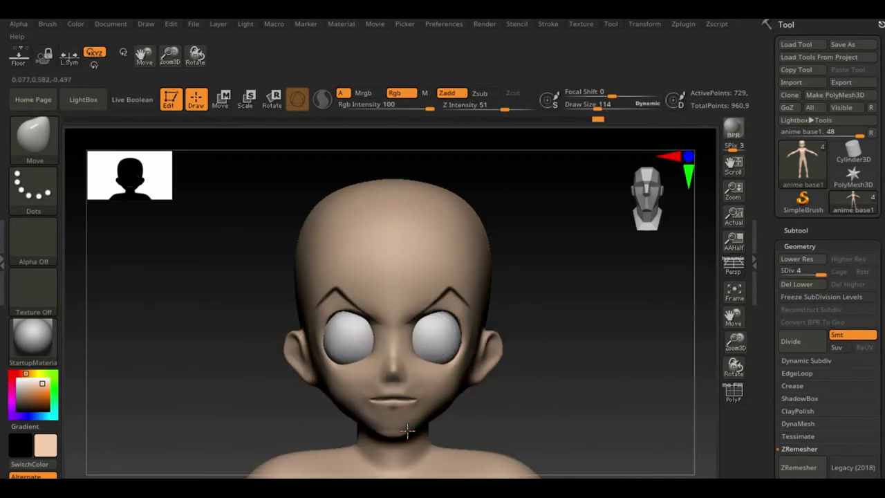
key("shift+z")
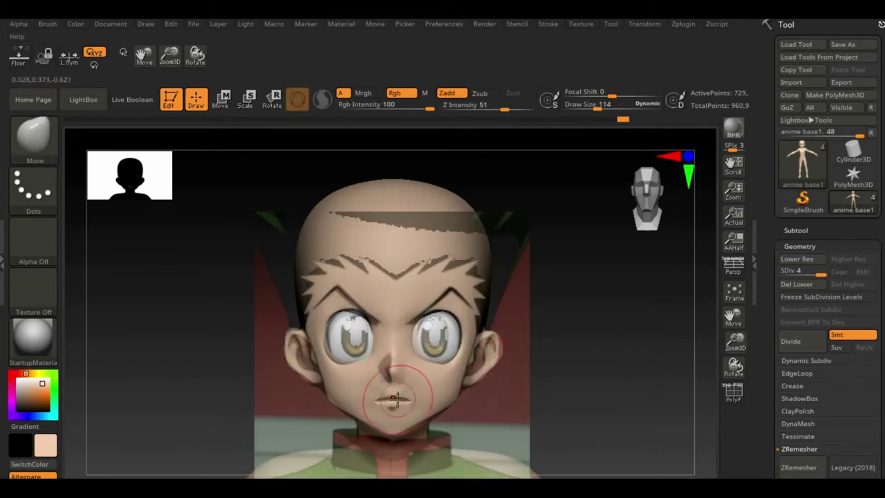
key("z")
key("shift+z")
key("shift+z")
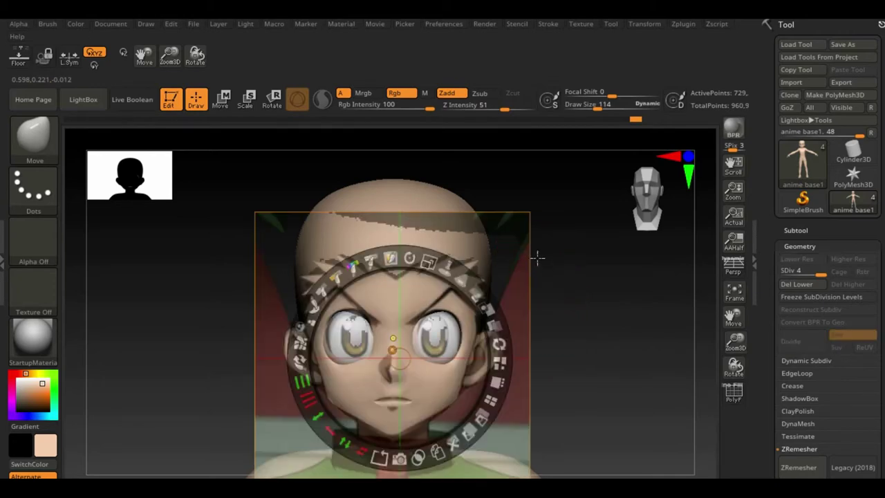
key("z")
Step: Select the PM3D_Sphere3D1_1 eyeball subtool and show its Geometry settings
left_click(786, 248)
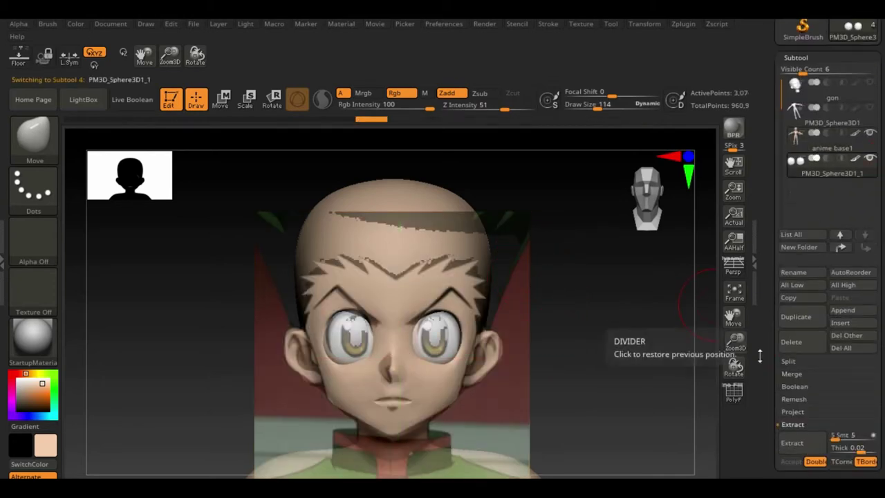
left_click(799, 173)
left_click(799, 173)
Step: With the Paint brush, project the reference eye image onto both eyeballs
key("shift+z")
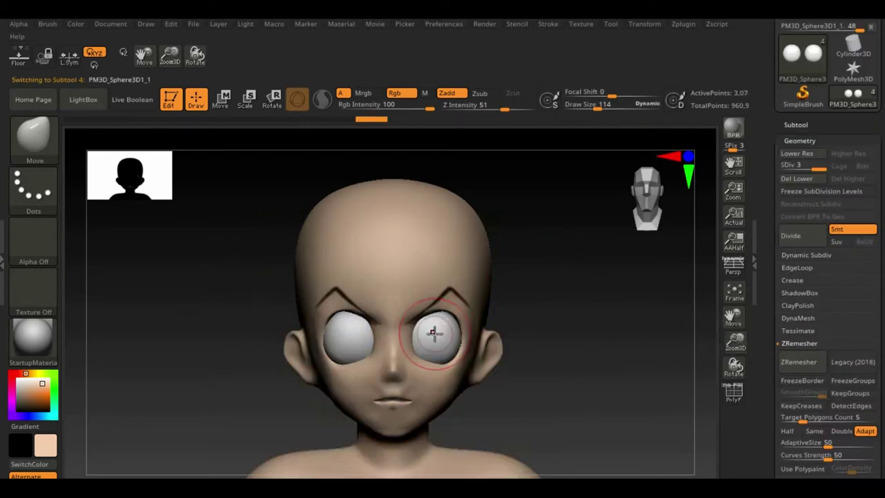
key("shift+z")
key("shift+z")
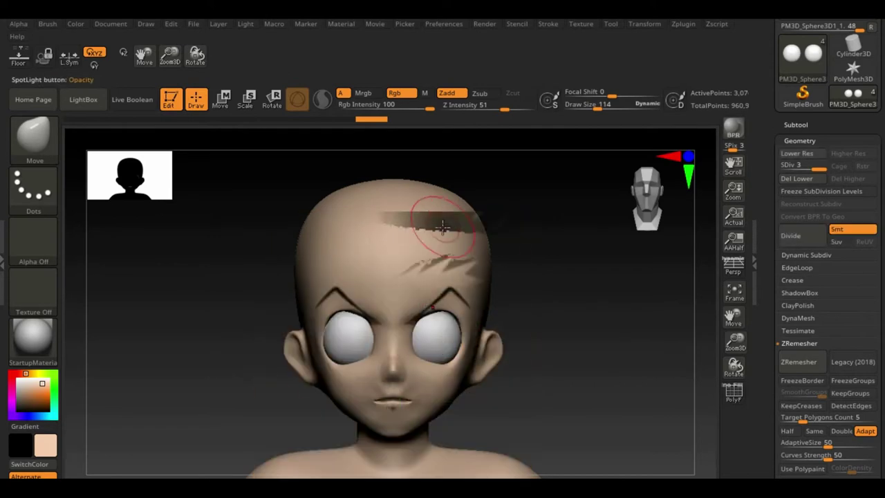
key("b")
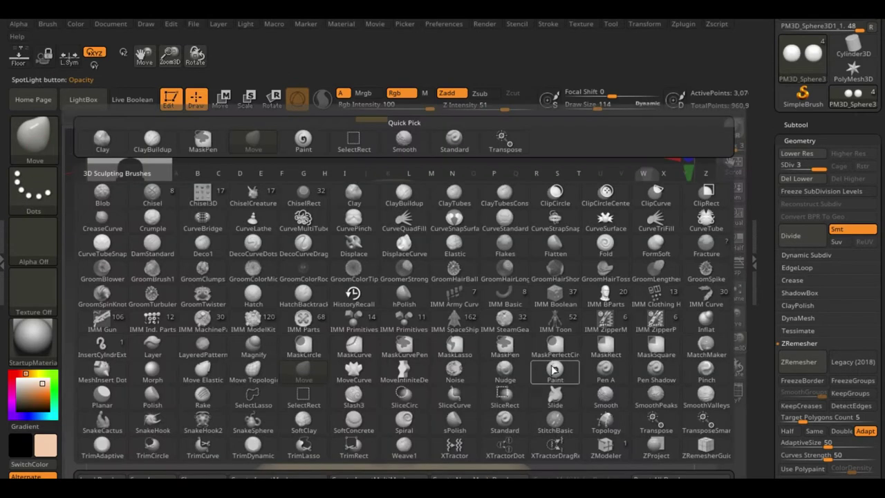
key("p")
key("a")
mouse_move(339, 339)
left_mouse_down()
mouse_move(443, 328)
mouse_move(537, 300)
mouse_move(636, 320)
left_mouse_up()
key("shift+z")
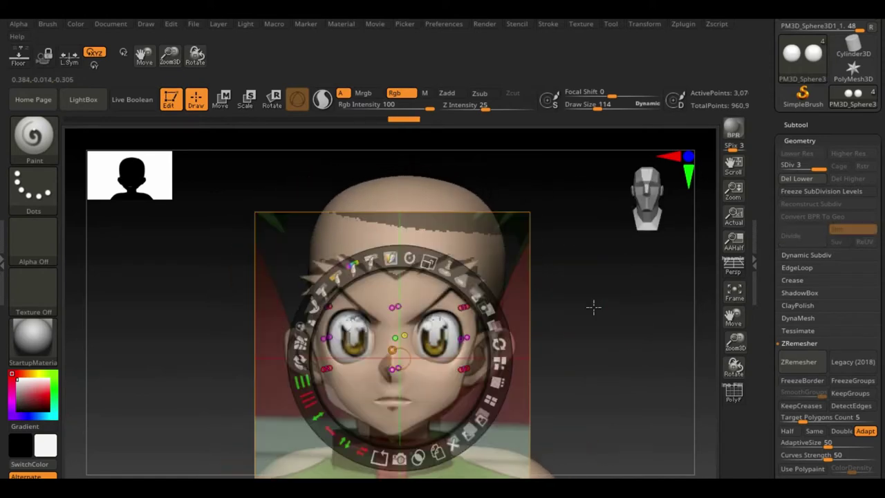
key("shift+z")
Step: Raise the eyeballs to SDiv 4 and darken the pupil edges into the brown irises
scroll(615, 284, "up", 5)
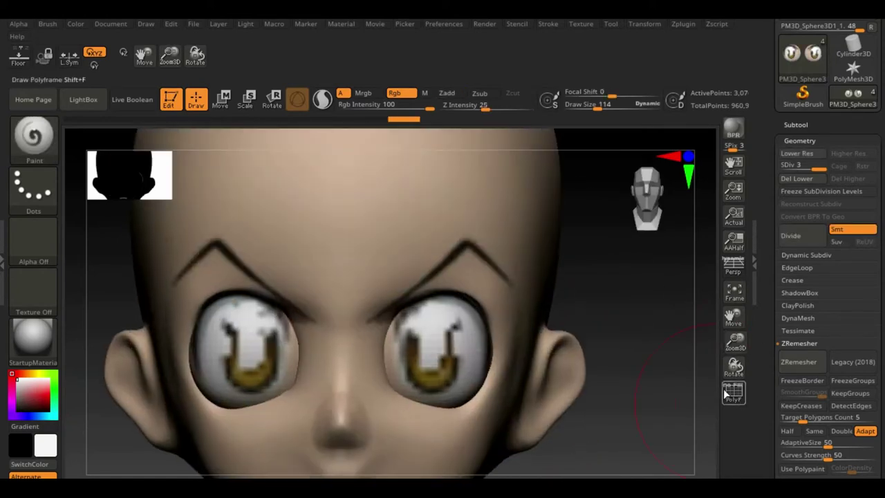
key("d")
scroll(445, 325, "up", 3)
scroll(444, 326, "up", 3)
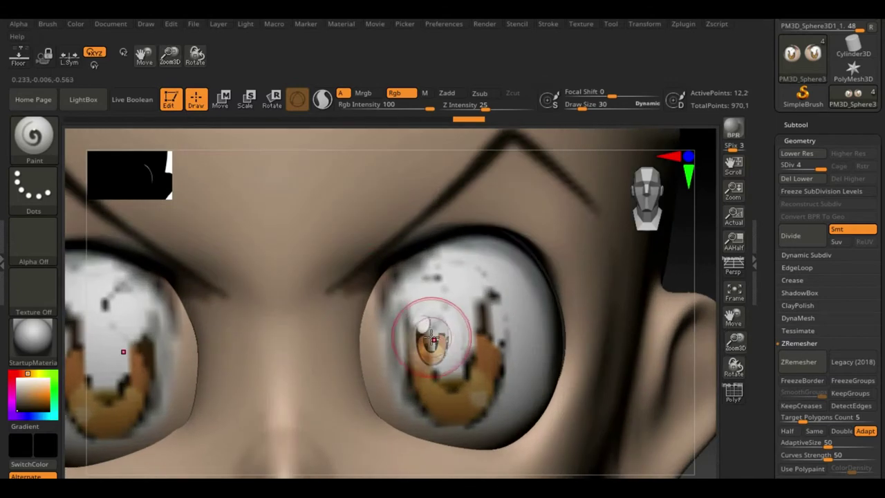
left_click_drag(439, 340, 444, 358)
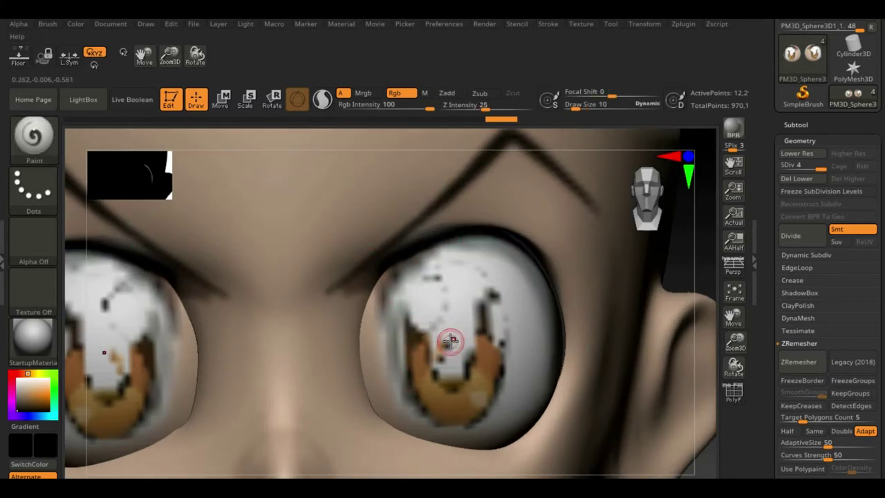
key("ctrl+z")
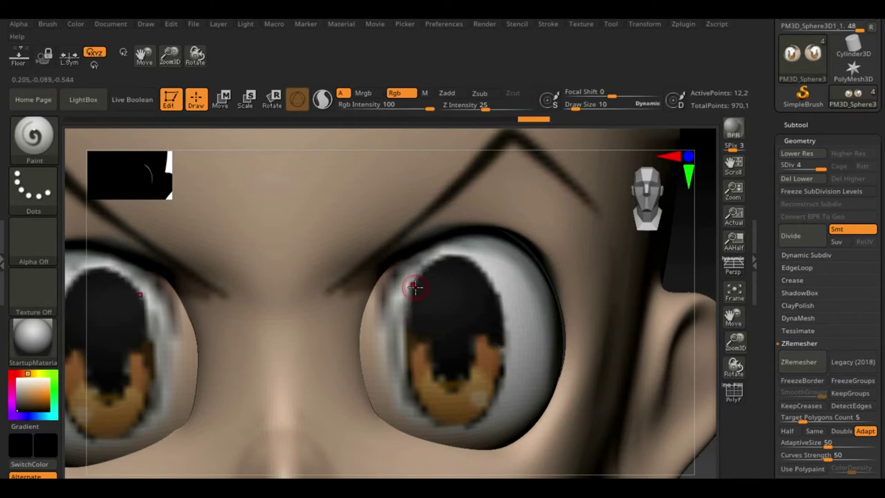
left_click_drag(412, 321, 413, 393)
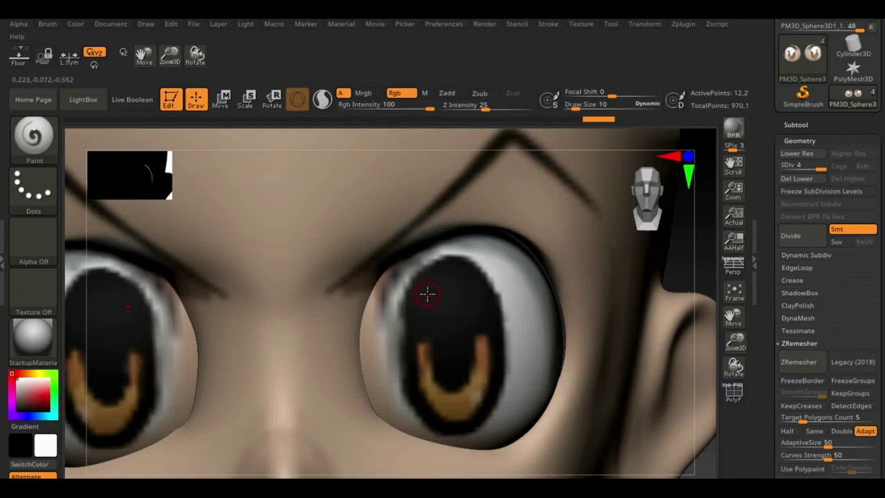
left_click_drag(735, 342, 735, 373)
left_click_drag(525, 290, 691, 359)
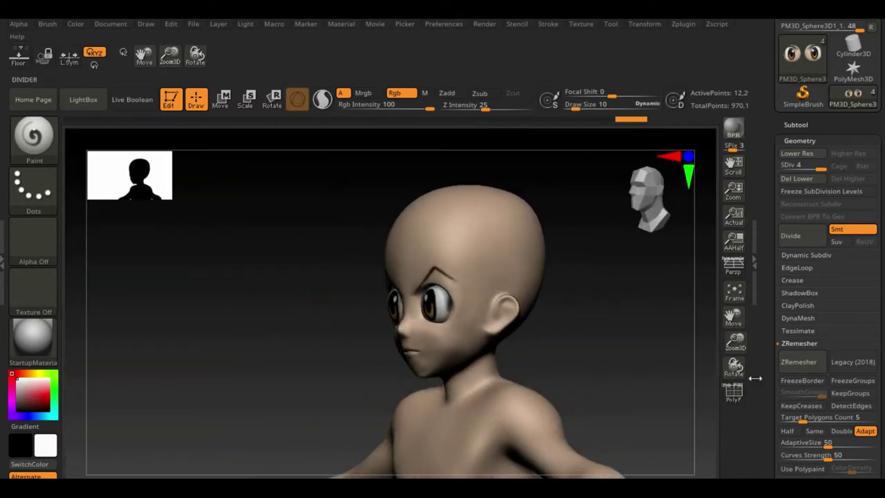
Step: Nudge the eyeball into place in profile, then return to Draw mode and check the eyes
mouse_move(734, 343)
left_mouse_down()
mouse_move(715, 289)
mouse_move(549, 300)
mouse_move(629, 270)
mouse_move(507, 305)
left_mouse_up()
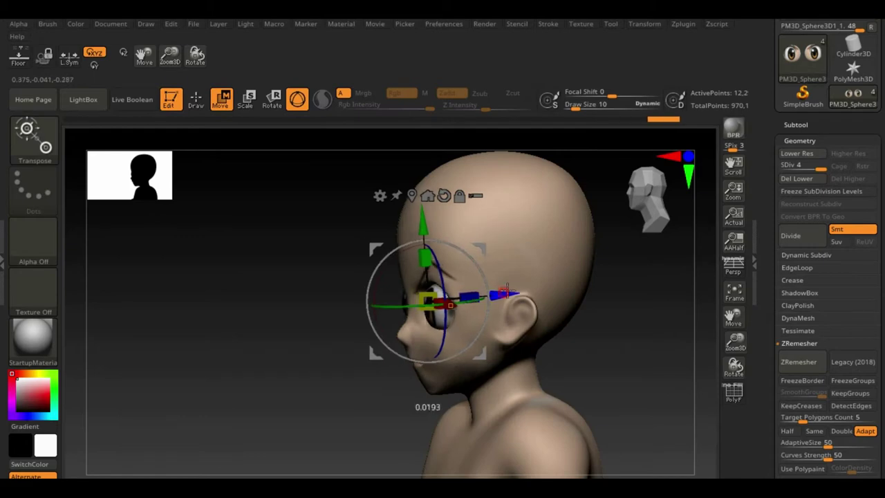
mouse_move(591, 359)
left_mouse_down()
mouse_move(695, 355)
mouse_move(530, 316)
mouse_move(285, 349)
left_mouse_up()
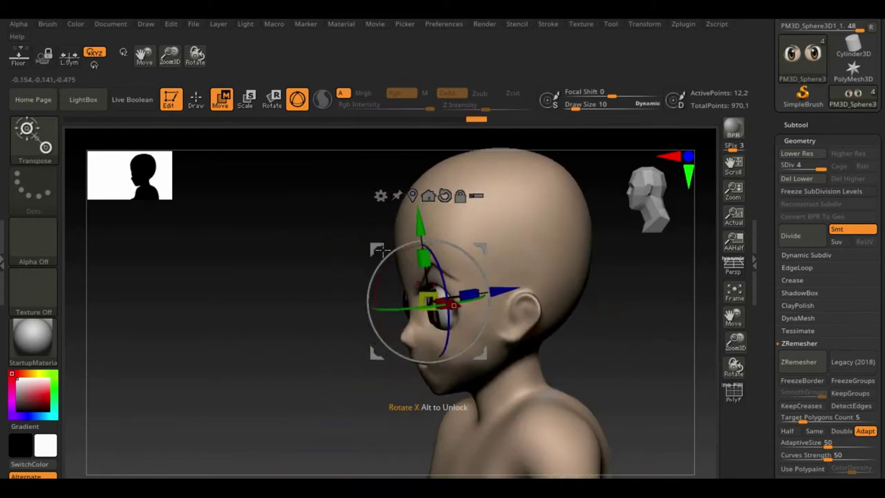
key("q")
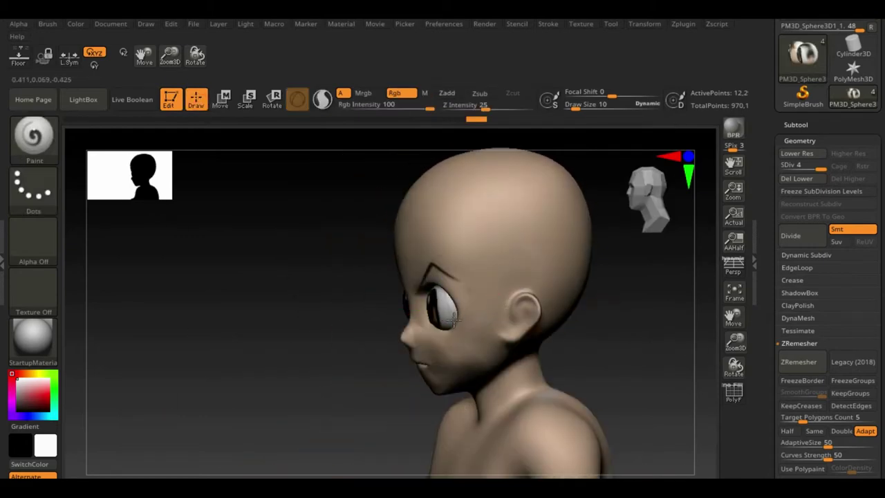
mouse_move(275, 368)
left_mouse_down()
mouse_move(561, 262)
mouse_move(562, 326)
left_mouse_up()
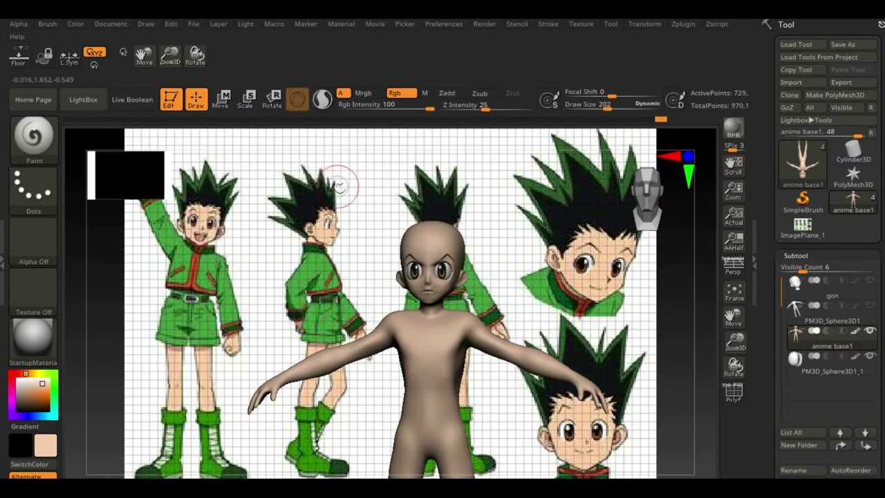
Step: Adjust the torso mask by unmasking the band across the waist
left_click_drag(431, 374, 443, 318)
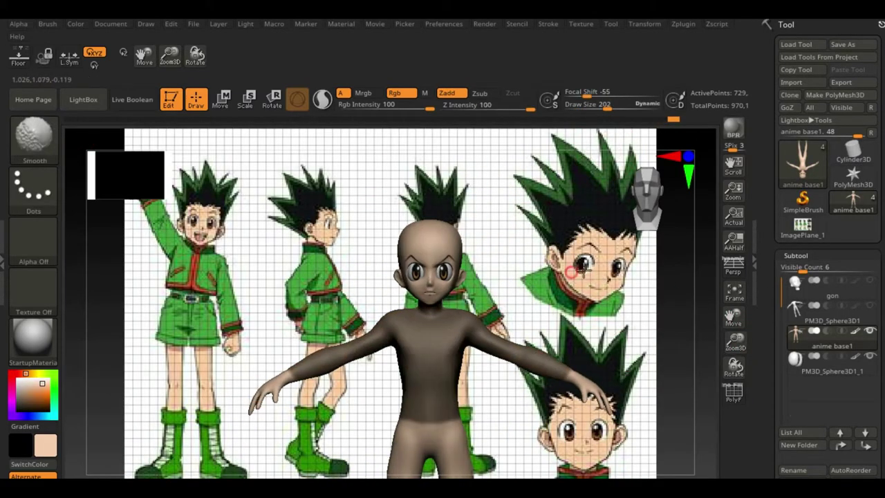
left_click_drag(346, 347, 353, 357)
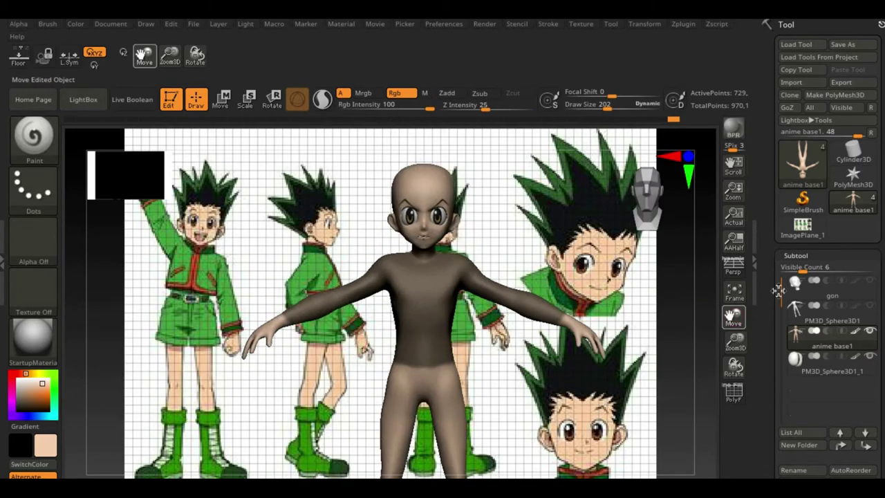
left_click(496, 363, "ctrl+shift")
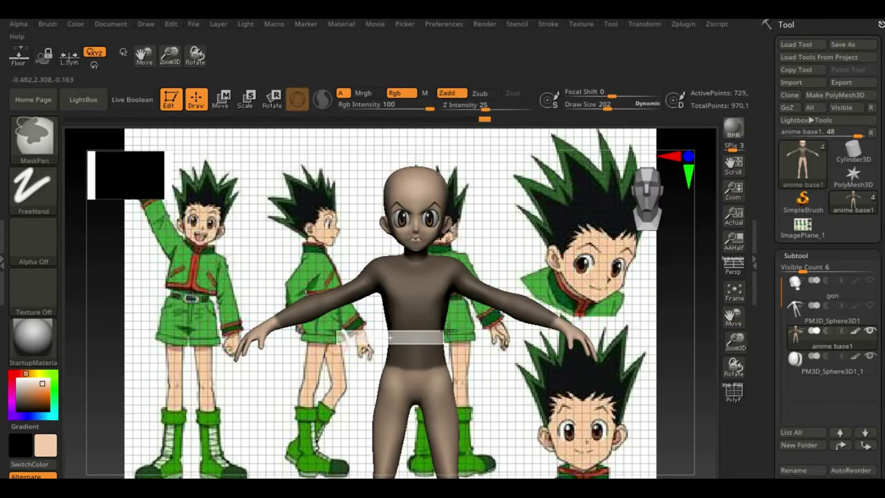
left_click_drag(447, 335, 525, 356, "ctrl")
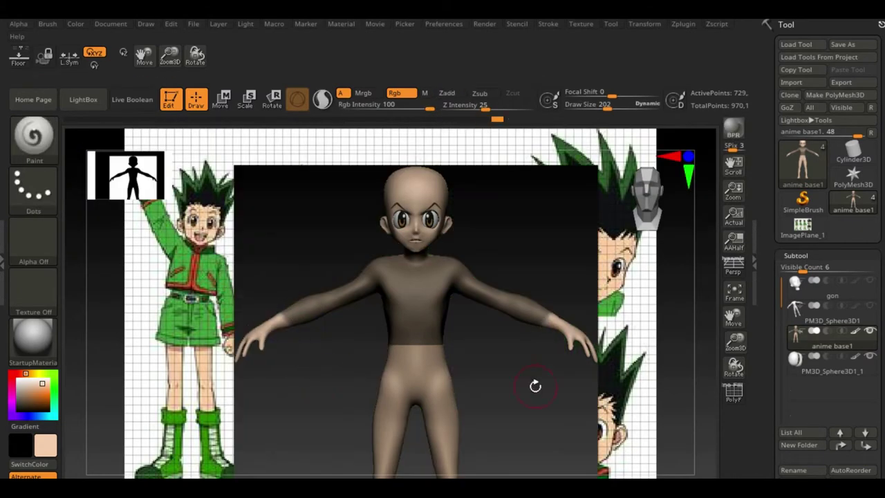
scroll(814, 432, "down", 5)
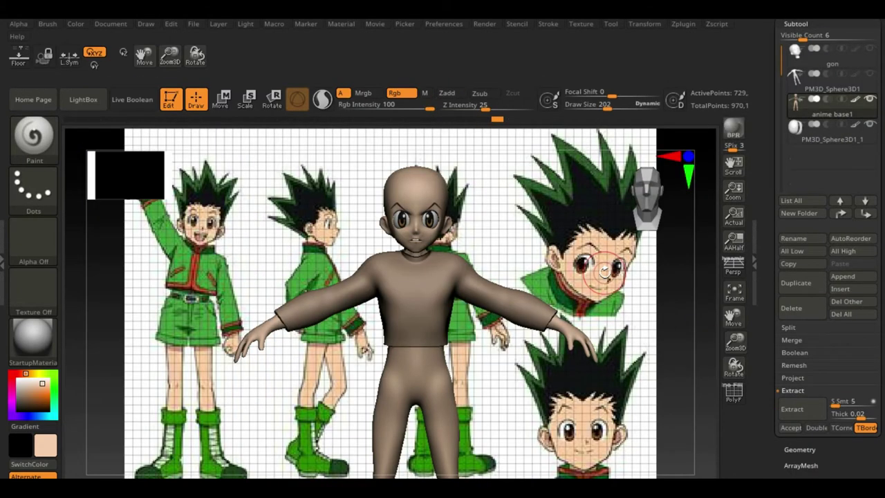
Step: Accept the extraction as the Extract0 shirt subtool and delete its hidden faces
left_click(790, 427)
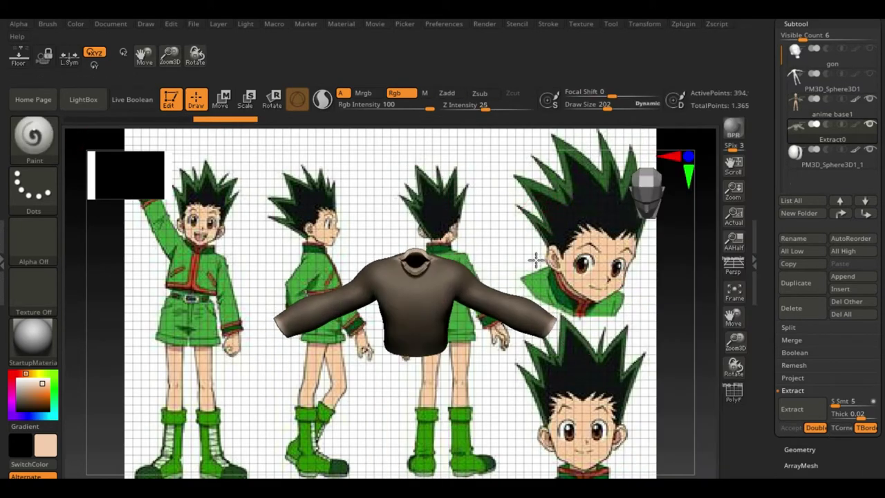
left_click_drag(734, 354, 791, 401)
left_click(795, 401)
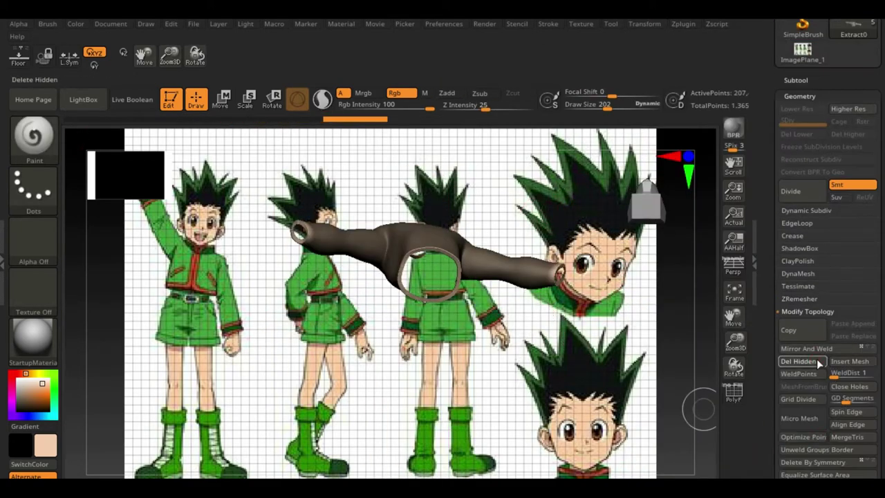
left_click(820, 362)
left_click_drag(656, 332, 508, 273, "shift")
Step: Load a smaller reference image plane and DynaMesh the shirt into even polygons
left_click(580, 24)
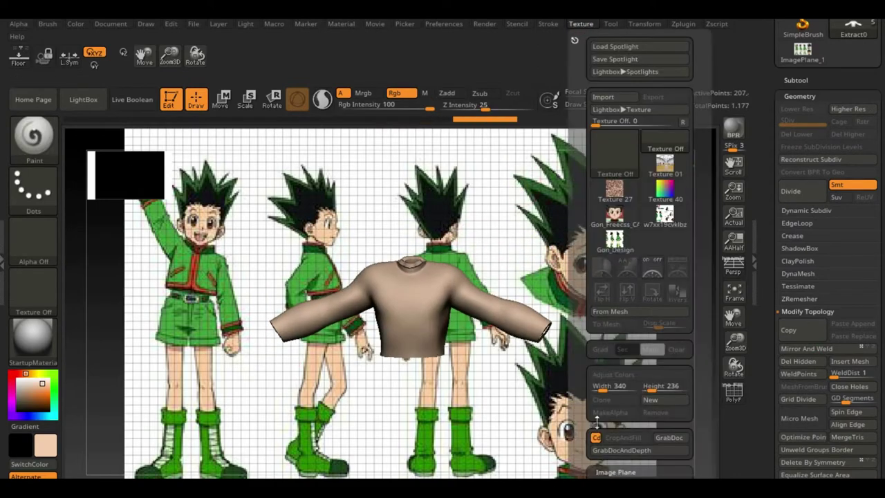
left_click(608, 166)
left_click(797, 273)
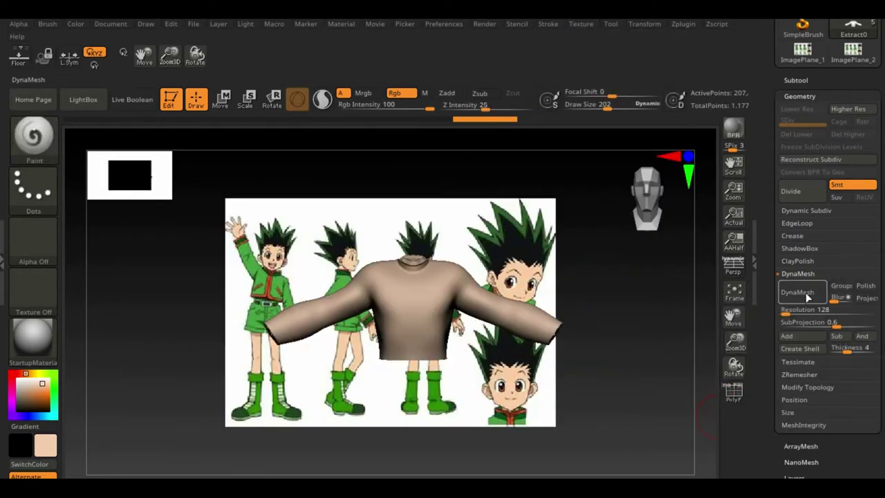
left_click(797, 291)
Step: Set a lasso selection brush and show the shirt's polygroups with PolyF, briefly isolating one
key("b")
key("s")
key("l")
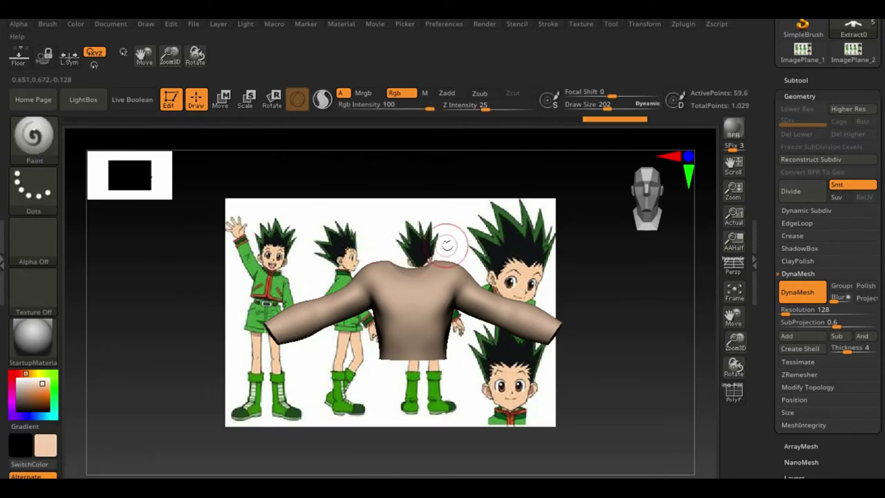
left_click(807, 386)
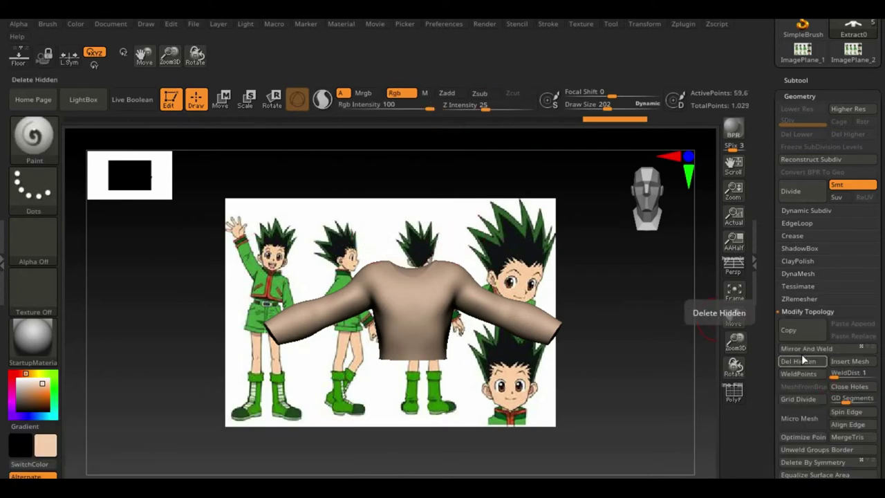
left_click(734, 392)
left_click(419, 284, "ctrl+shift")
left_click(613, 282, "ctrl+shift")
mouse_move(613, 282)
left_mouse_down()
mouse_move(574, 336)
mouse_move(603, 283)
left_mouse_up()
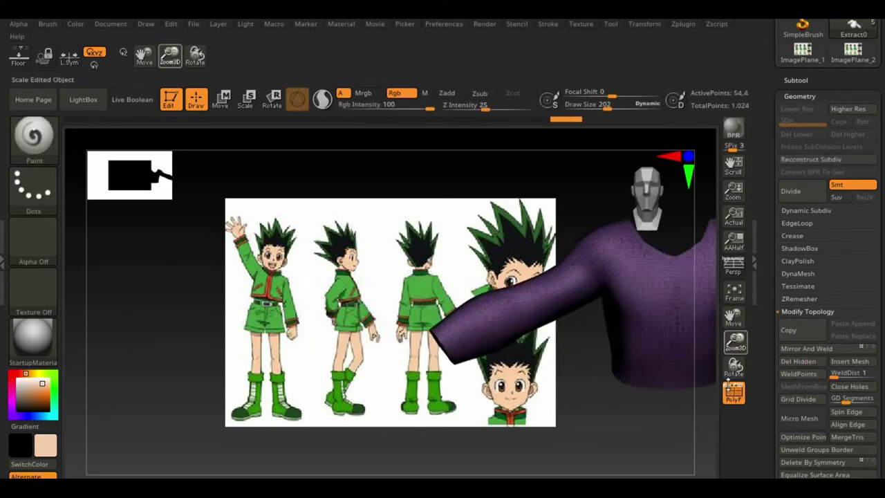
Step: Smooth the right sleeve with the Move brush, then retopologize the shirt with ZRemesher
key("b")
key("m")
key("v")
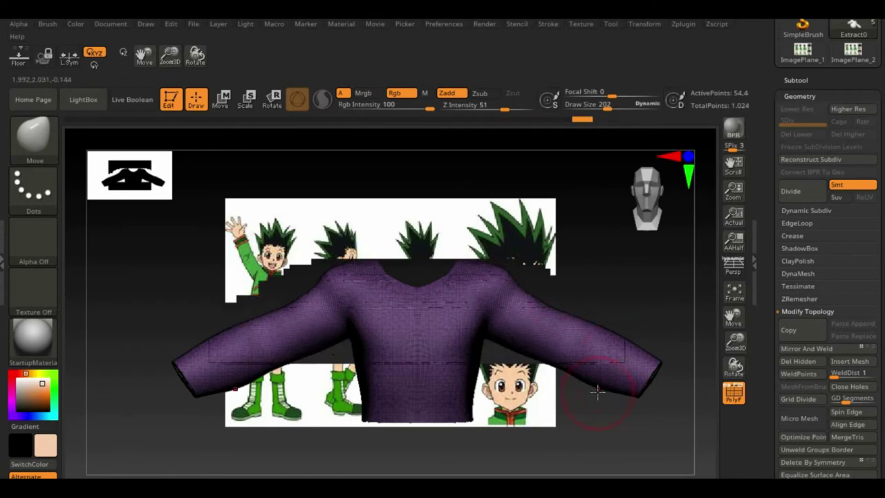
left_click_drag(593, 316, 621, 259, "shift")
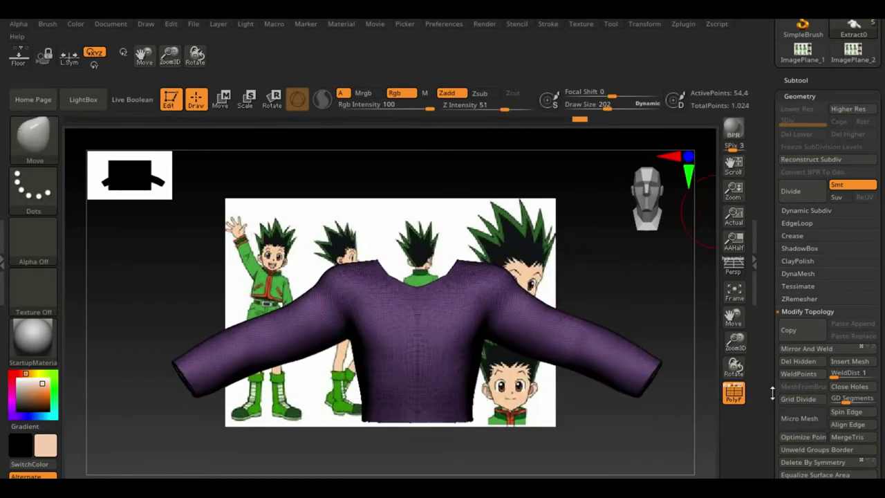
left_click(799, 299)
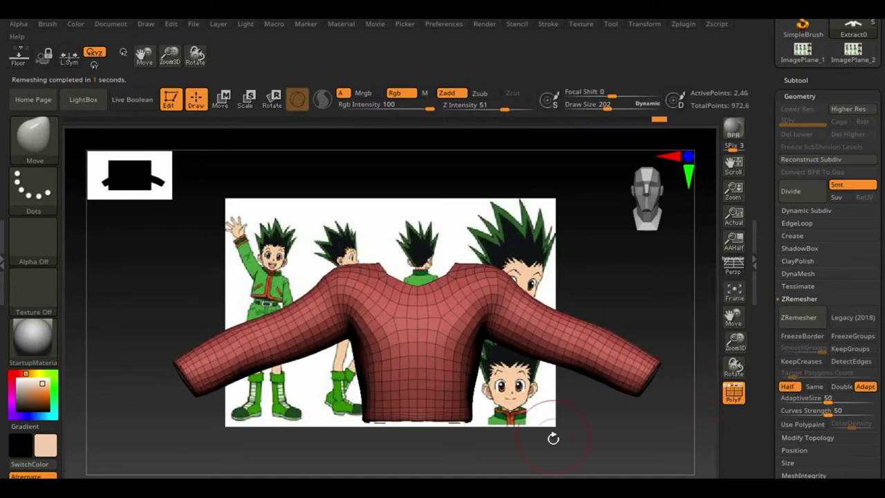
Step: ZRemesh the shirt twice with KeepGroups on, keeping its polygroup borders at lower density
mouse_move(553, 434)
left_mouse_down()
mouse_move(602, 454)
mouse_move(599, 425)
left_mouse_up()
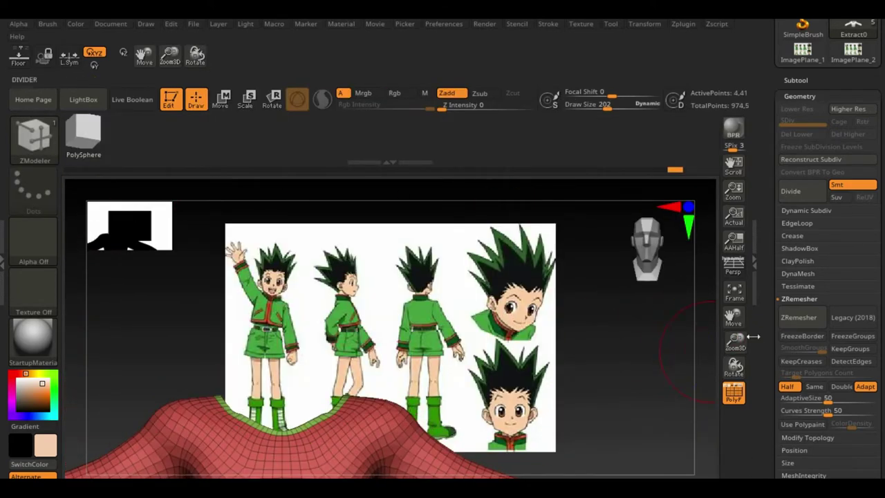
left_click(850, 348)
left_click(799, 318)
left_click_drag(609, 442, 604, 435)
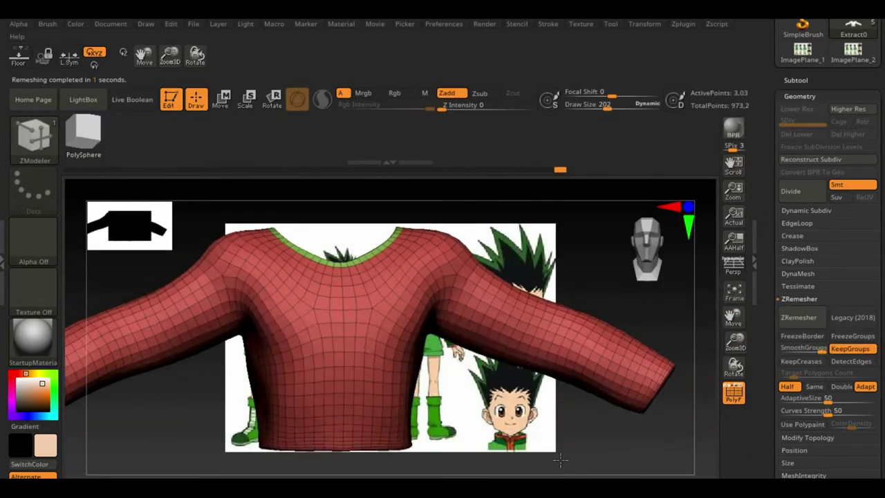
left_click(804, 326)
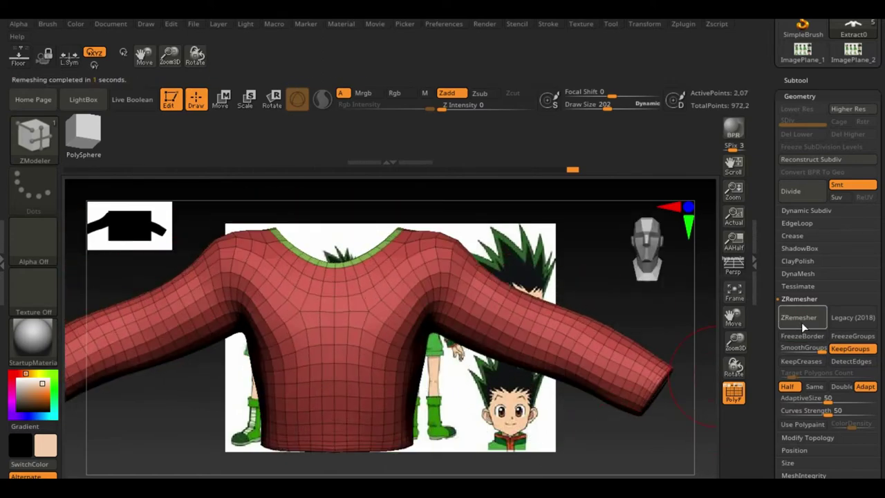
Step: Delete two edge loops on the sleeves with ZModeler Delete EdgeLoop
left_click_drag(547, 317, 512, 290)
key("space")
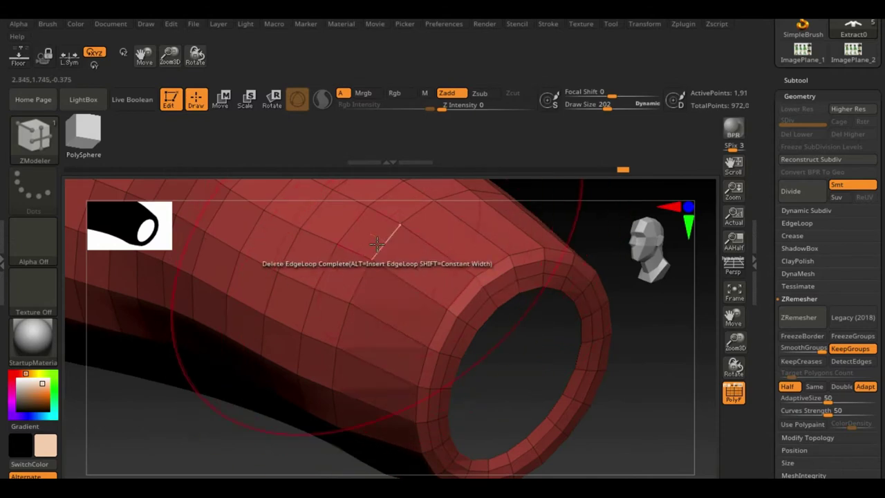
left_click(507, 277)
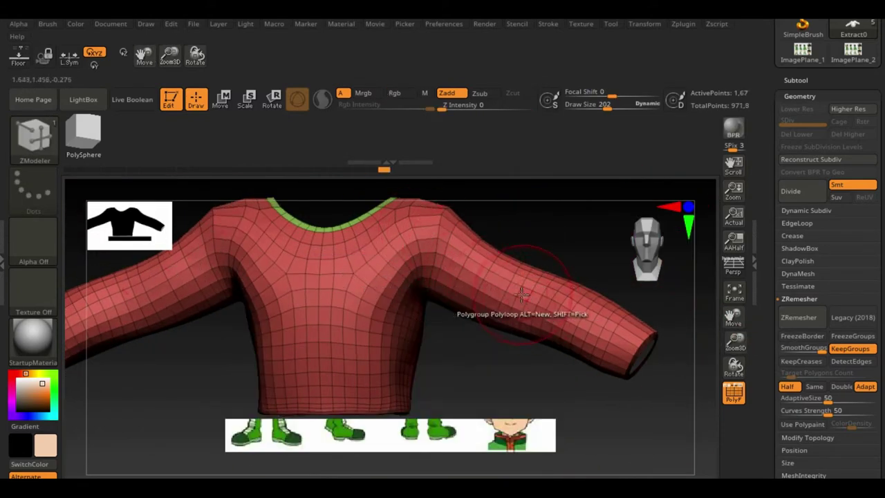
left_click(589, 328)
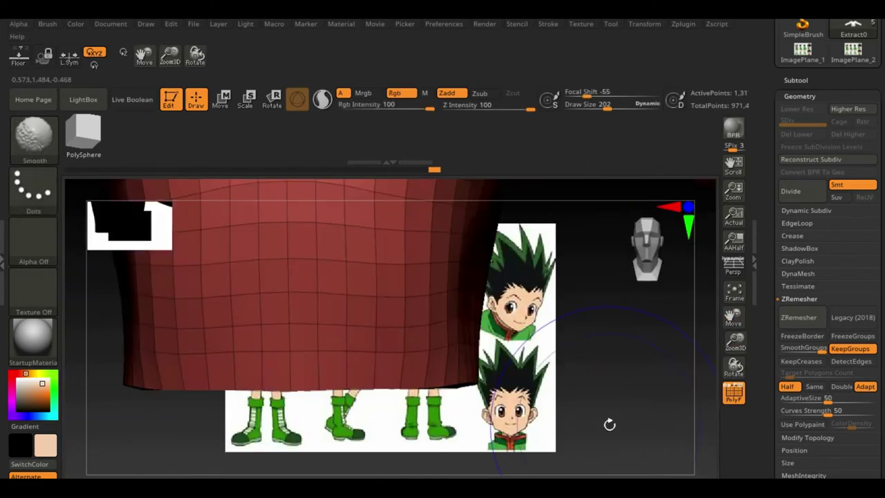
left_click_drag(735, 342, 733, 325)
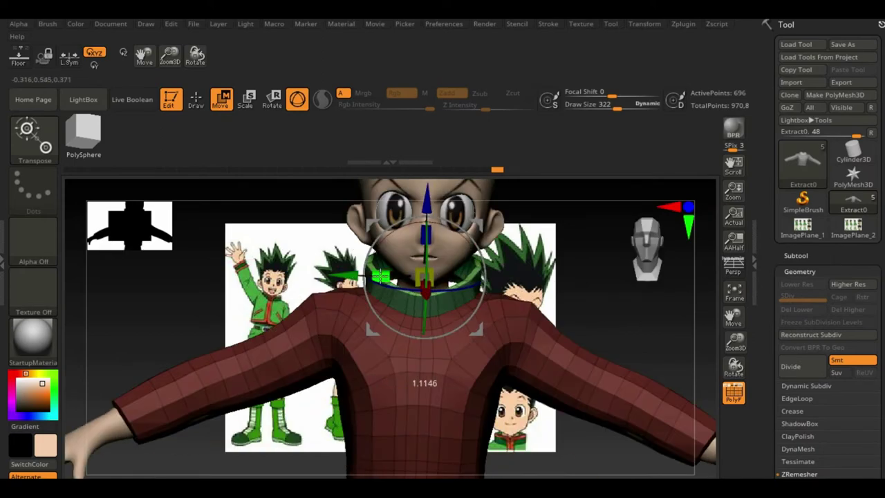
Step: Exit the transform gizmo, show the polygroup wireframe, and set ZModeler up for the front strip
left_click_drag(387, 263, 508, 262)
left_click_drag(419, 204, 228, 356)
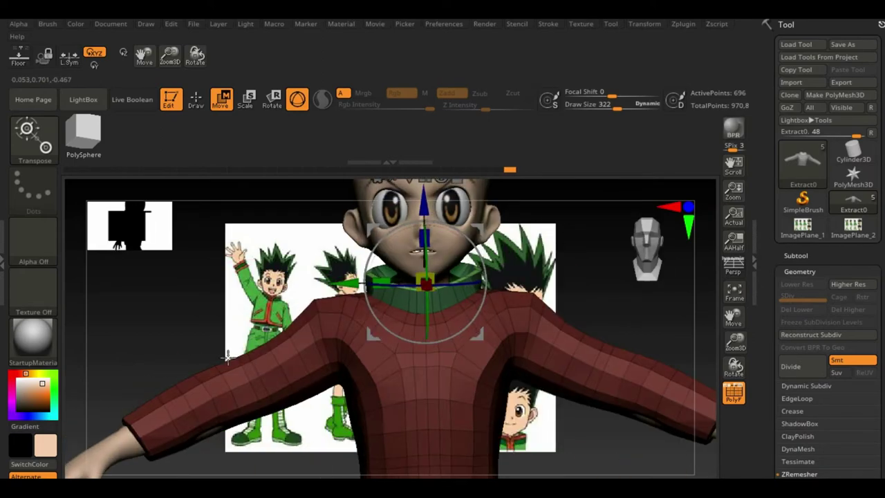
left_click(196, 111)
left_click_drag(484, 291, 579, 256)
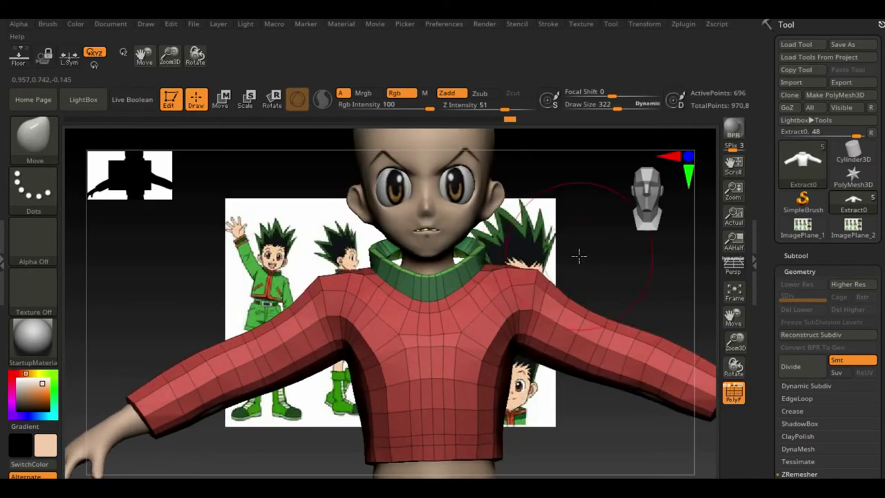
left_click(734, 392)
mouse_move(691, 442)
left_mouse_down()
mouse_move(126, 296)
mouse_move(622, 434)
mouse_move(606, 435)
mouse_move(593, 385)
mouse_move(693, 338)
mouse_move(569, 201)
left_mouse_up()
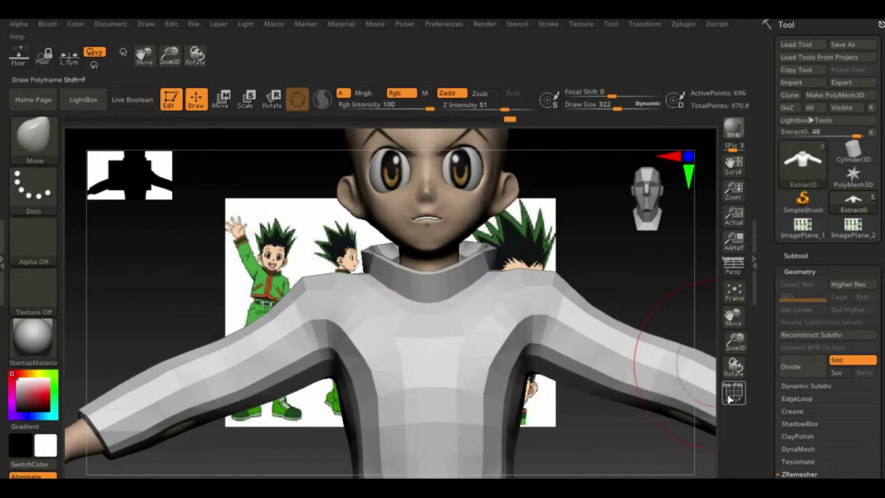
key("shift+f")
key("b")
key("z")
key("m")
key("space")
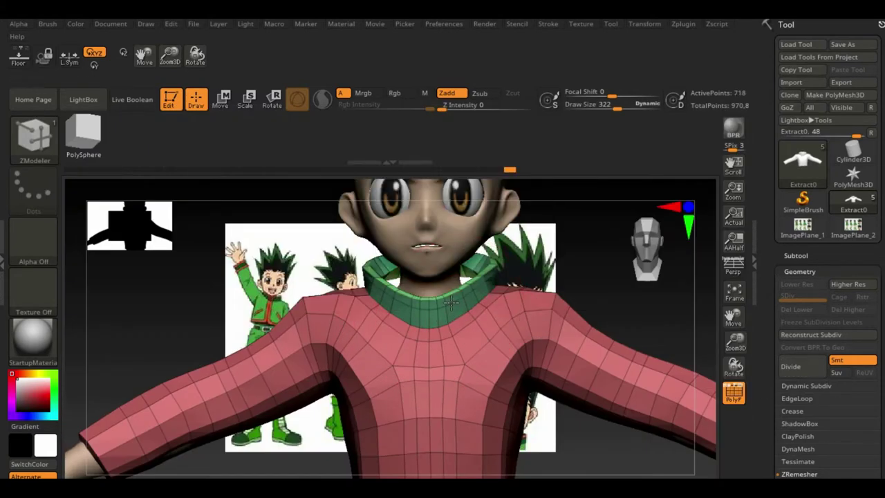
Step: Insert an edge loop along the shirt's centre-front strip
left_click_drag(734, 316, 459, 353)
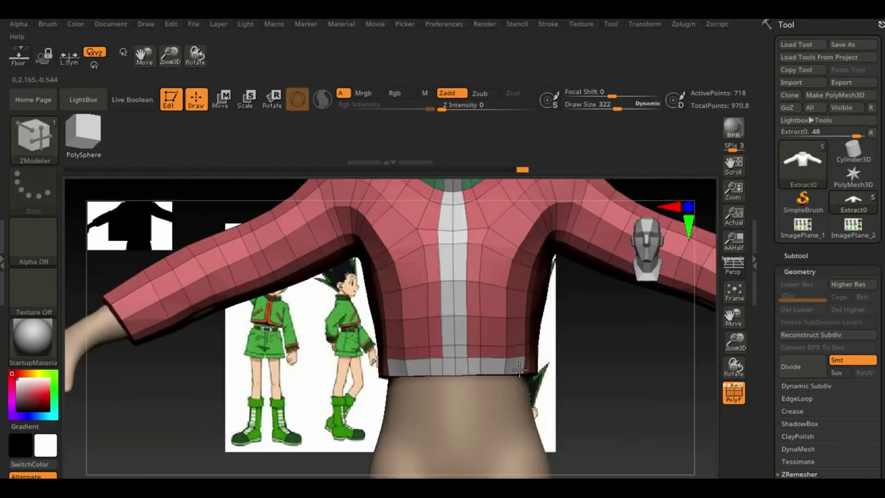
left_click_drag(734, 367, 735, 365)
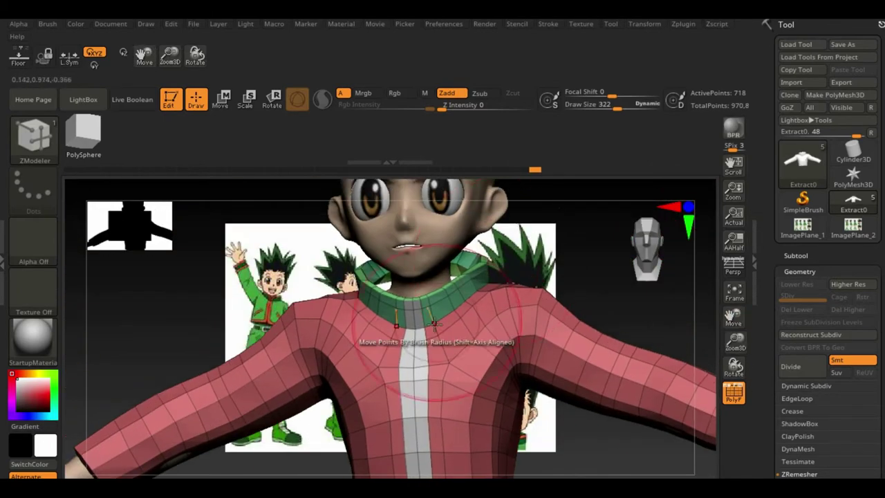
left_click_drag(433, 322, 109, 467)
left_click_drag(506, 461, 579, 316)
key("ctrl")
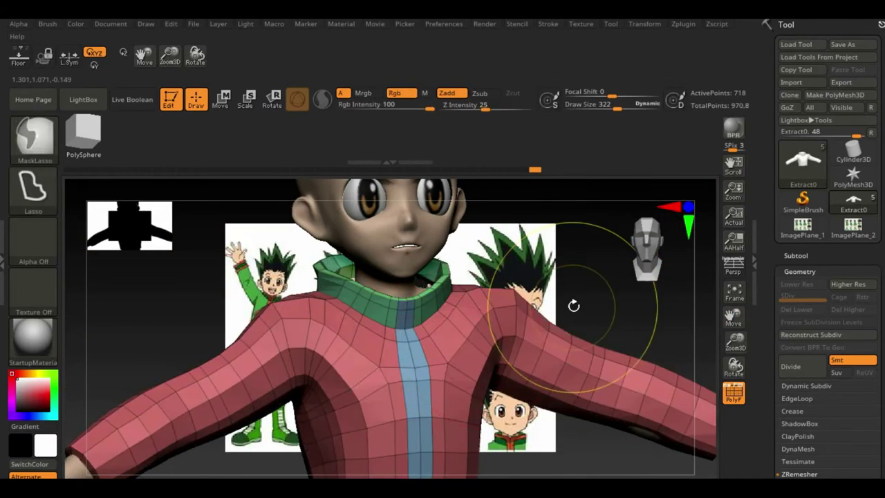
key("space")
left_click(539, 79)
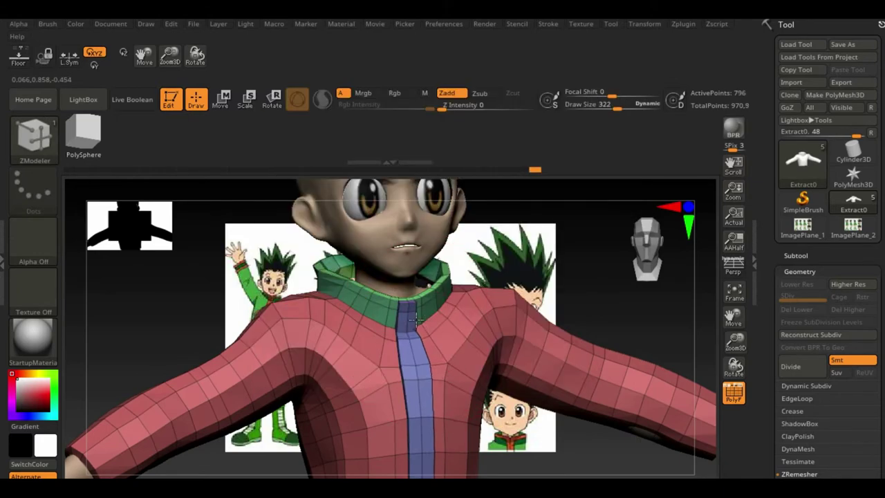
Step: Extract the masked hips as shorts and accept them as a new Extract0 subtool
mouse_move(415, 320)
right_mouse_down()
mouse_move(573, 307)
mouse_move(564, 359)
right_mouse_up()
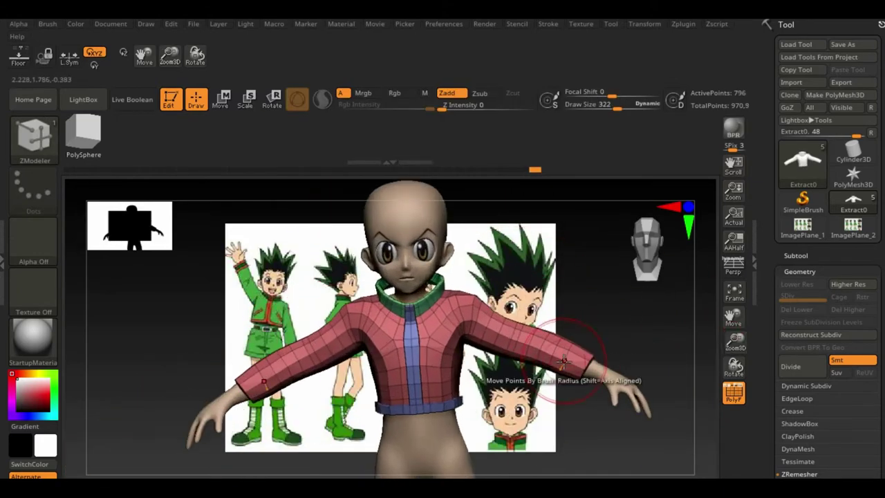
key("space")
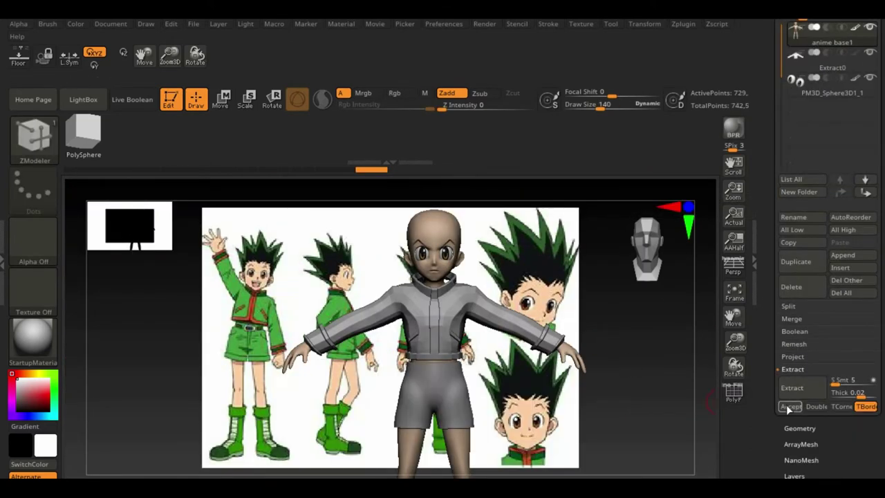
left_click(790, 407)
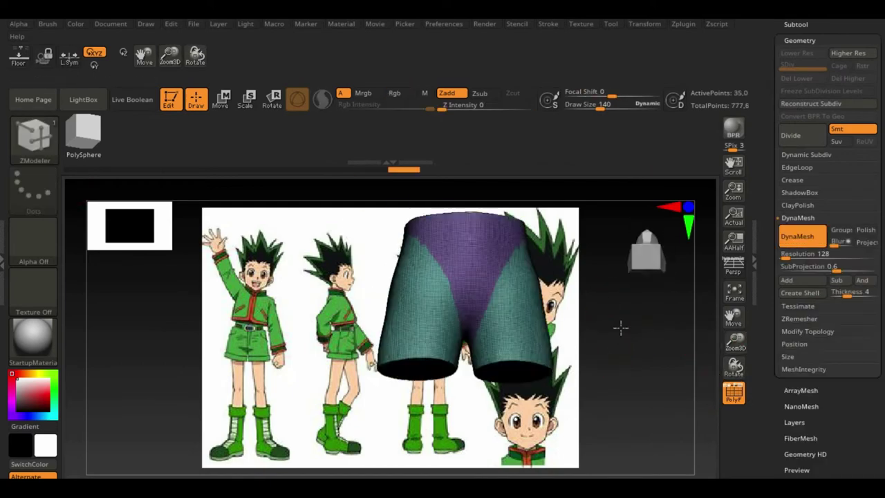
Step: Trim the shorts' hem straight with TrimCurve and ZRemesh them at Half into 288 points
key("b")
key("t")
key("c")
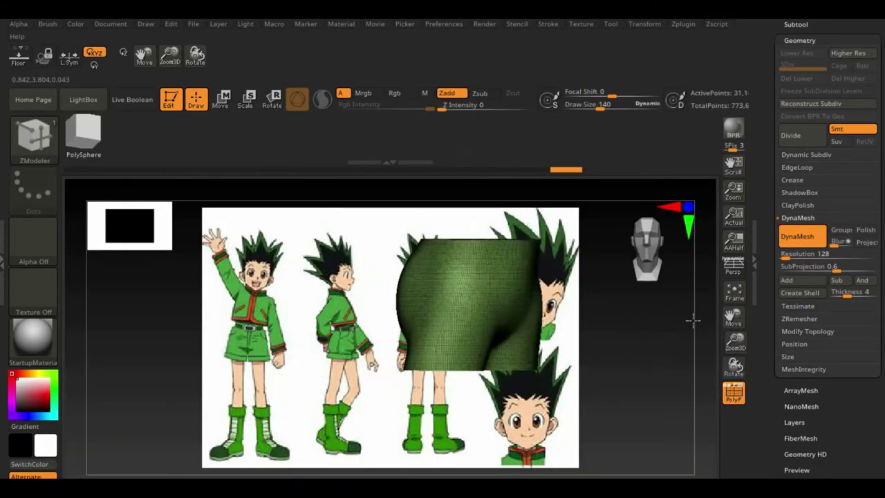
left_click(799, 318)
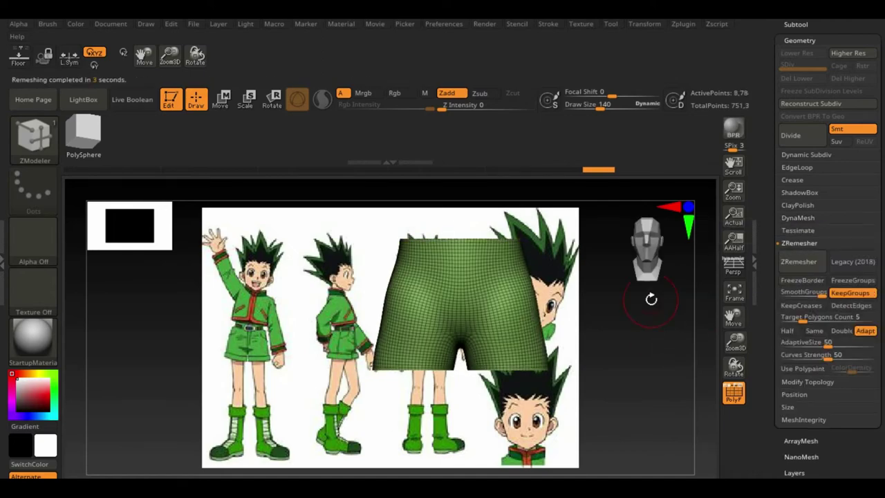
left_click_drag(651, 305, 492, 347)
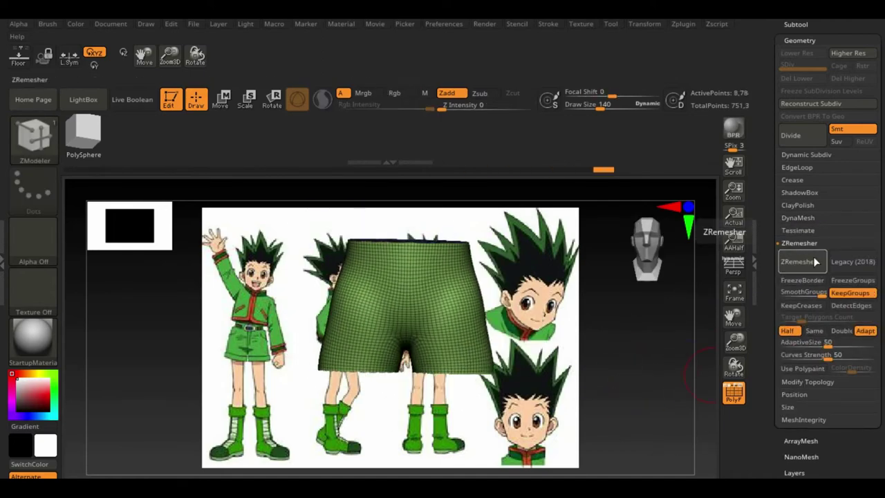
left_click_drag(657, 297, 467, 336)
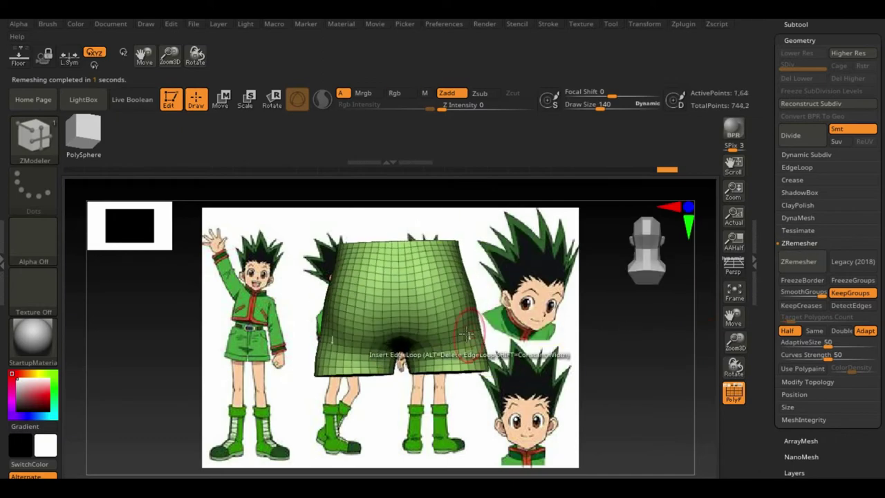
mouse_move(287, 421)
left_mouse_down("shift")
mouse_move(581, 364)
mouse_move(351, 182)
left_mouse_up("shift")
Step: Switch to the Move brush and isolate the shorts in Solo view
key("b")
key("m")
key("v")
left_click(644, 24)
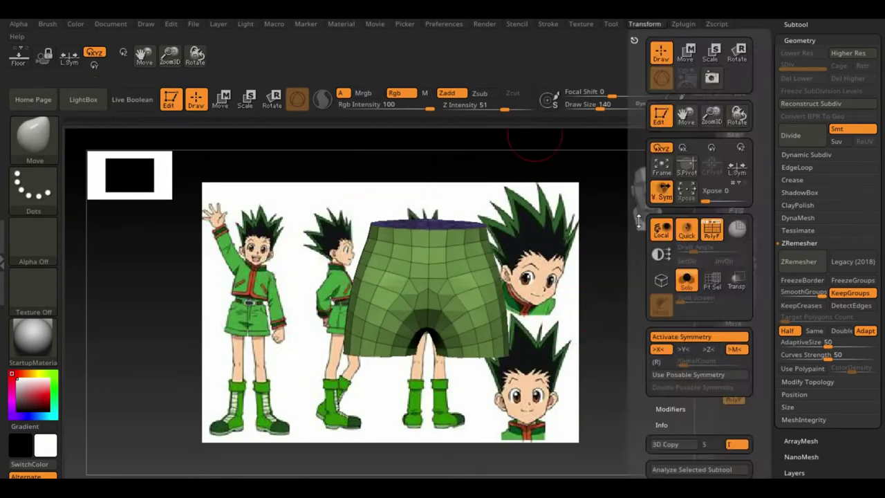
left_click(686, 280)
left_click_drag(657, 332, 561, 335)
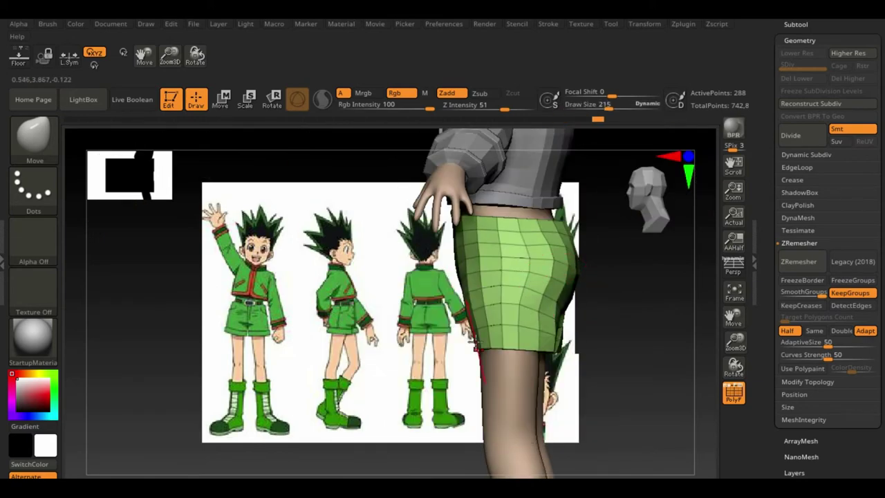
left_click_drag(474, 344, 585, 286)
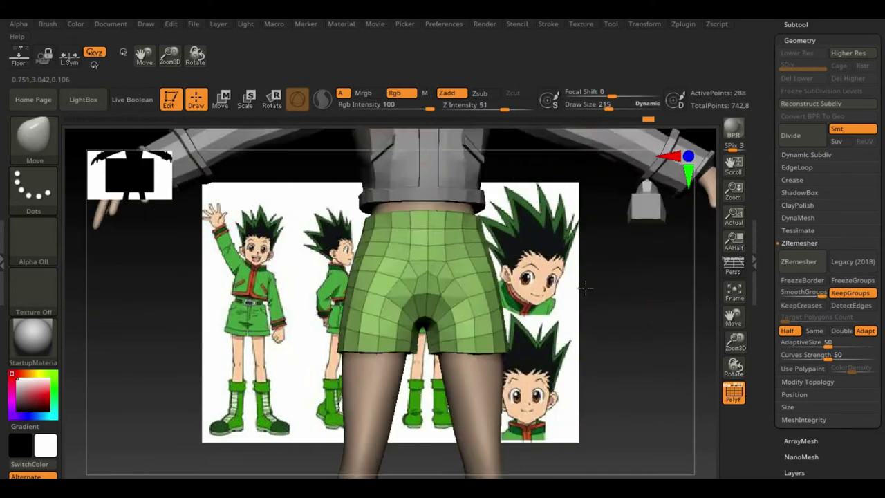
left_click(644, 24)
left_click(674, 269)
Step: Add an edge loop around the shorts' legs with ZModeler Insert EdgeLoop
key("b")
key("z")
key("m")
key("space")
left_click(420, 112)
left_click(346, 311)
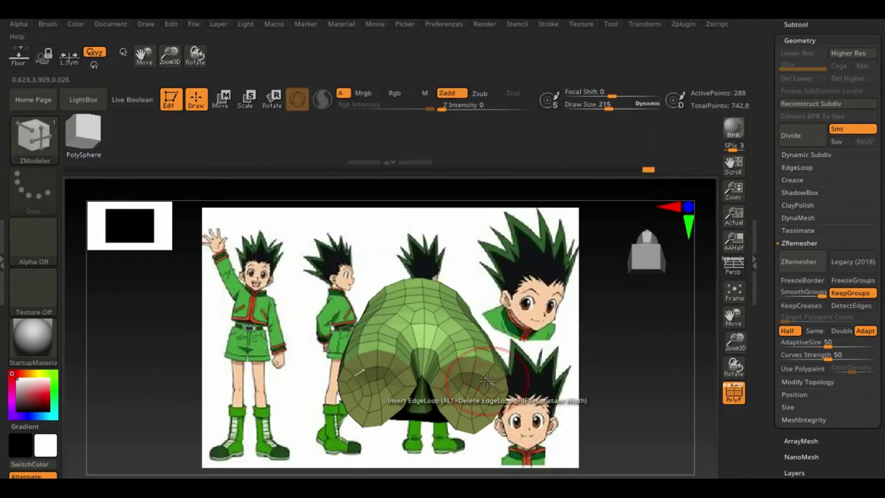
left_click(487, 380)
Step: Delete the polygroup caps closing both leg openings
key("space")
key("space")
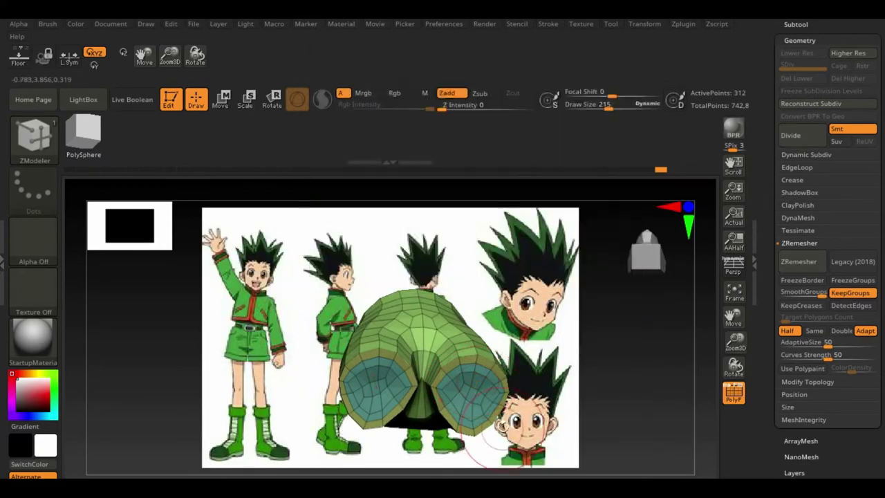
left_click_drag(487, 425, 525, 387)
key("space")
left_click(358, 137)
mouse_move(622, 387)
left_mouse_down("shift")
mouse_move(683, 413)
mouse_move(550, 374)
mouse_move(585, 334)
left_mouse_up("shift")
key("space")
Step: Turn Solo off and view the 242-point shorts on the full figure from the front
left_click(436, 361)
key("b")
key("m")
key("v")
left_click_drag(391, 404, 691, 325)
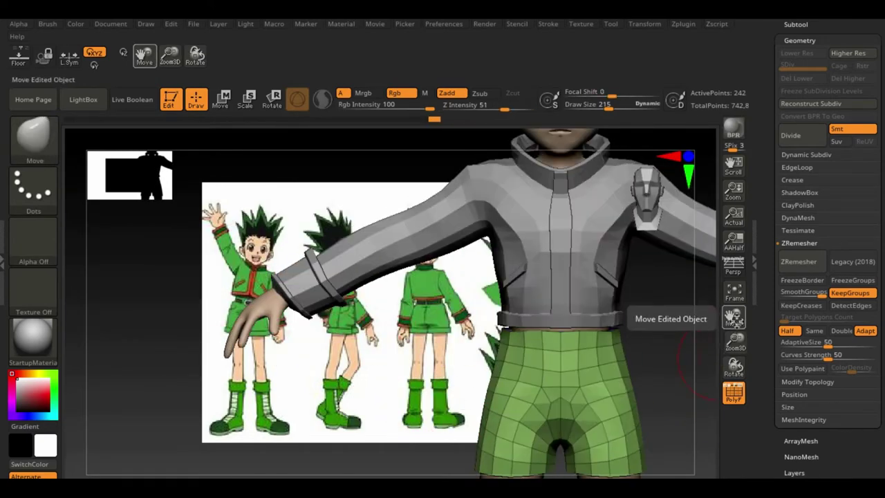
left_click_drag(622, 332, 579, 351)
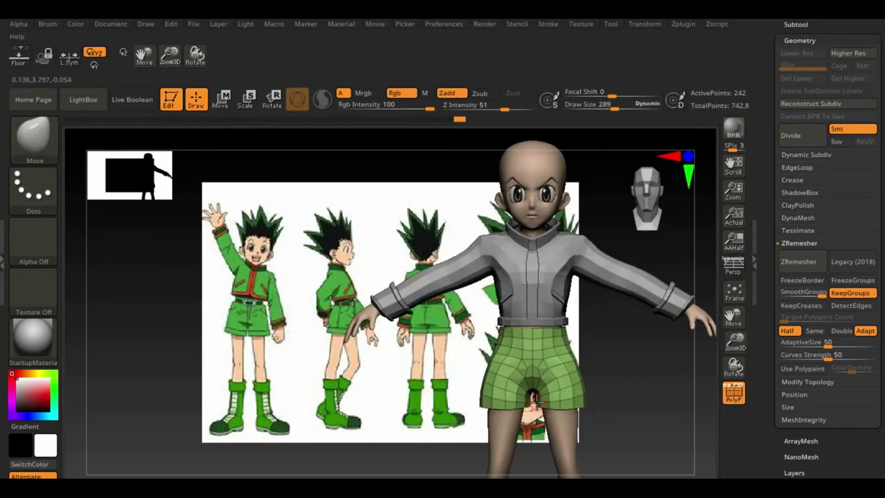
left_click_drag(620, 381, 668, 376)
Step: Polygroup the top band of the shorts as a separate waistband
key("b")
key("z")
key("m")
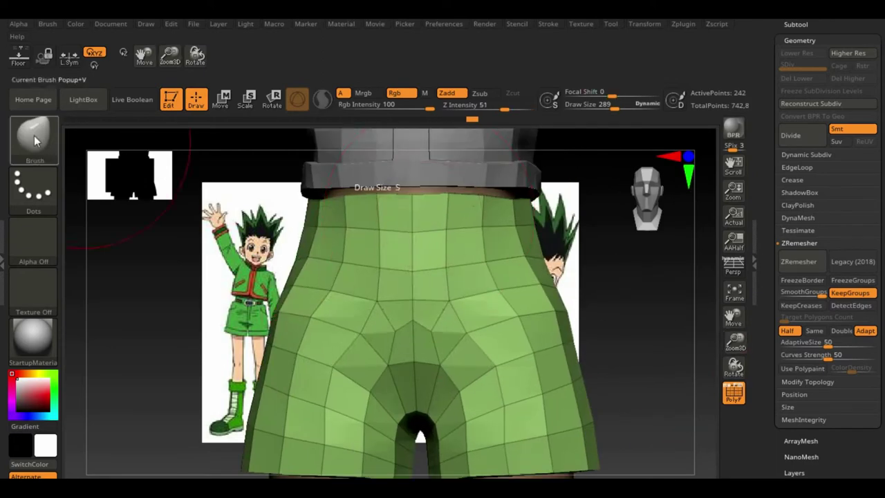
key("space")
left_click(427, 239)
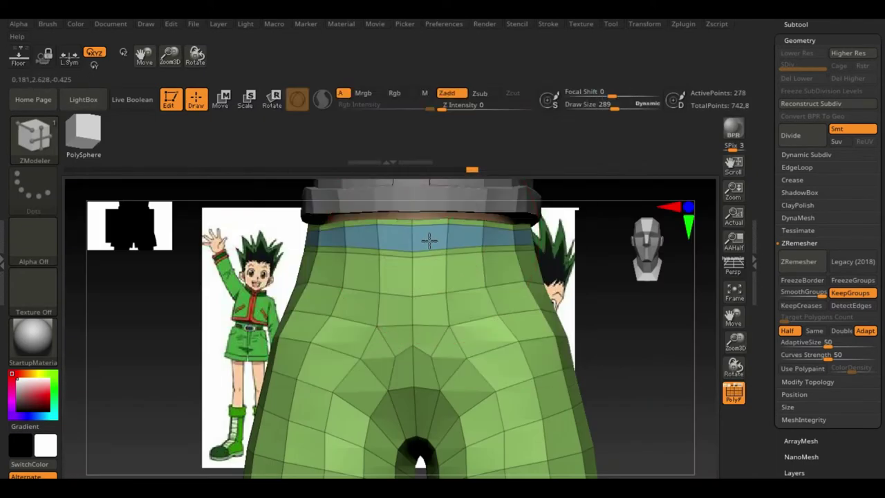
Step: Inset a two-polygon belt-loop patch at the waistband's top centre
key("space")
key("space")
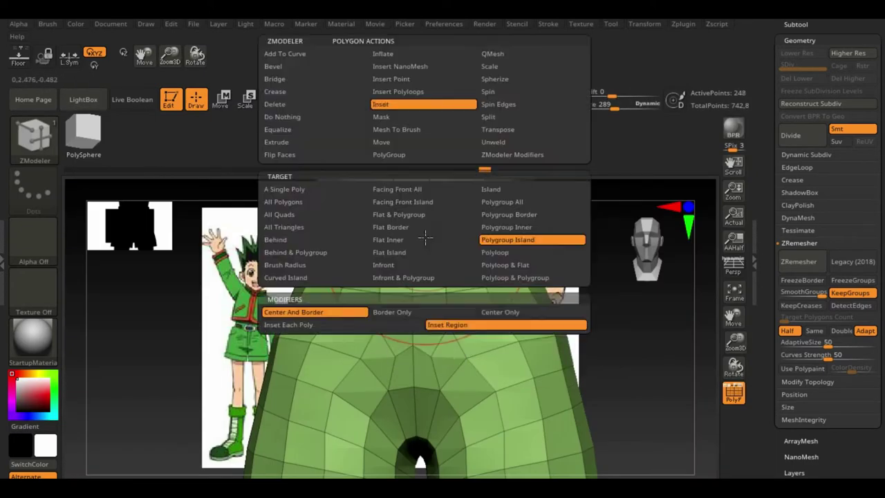
mouse_move(422, 237)
left_mouse_down()
mouse_move(126, 388)
mouse_move(408, 262)
mouse_move(600, 286)
mouse_move(577, 273)
mouse_move(652, 326)
mouse_move(168, 357)
left_mouse_up()
key("space")
key("space")
left_click(403, 284)
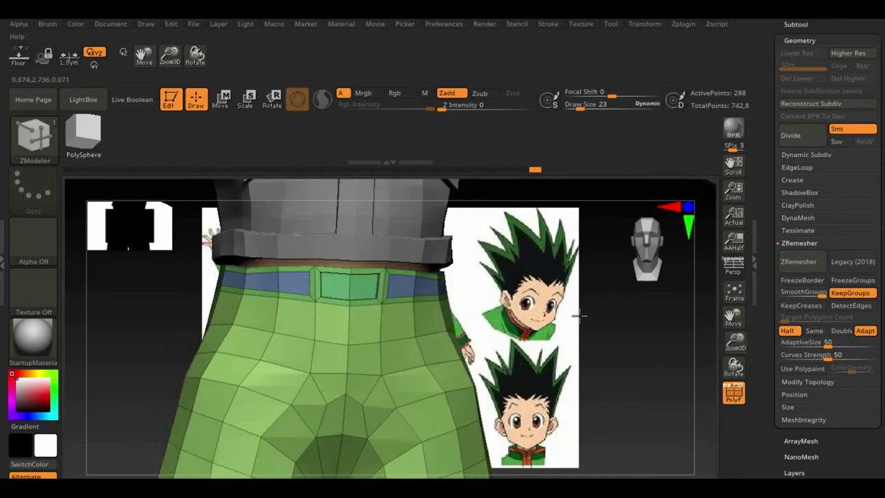
Step: Shape turned-up cuffs at the shorts' leg hems with ZModeler
key("b")
key("m")
key("v")
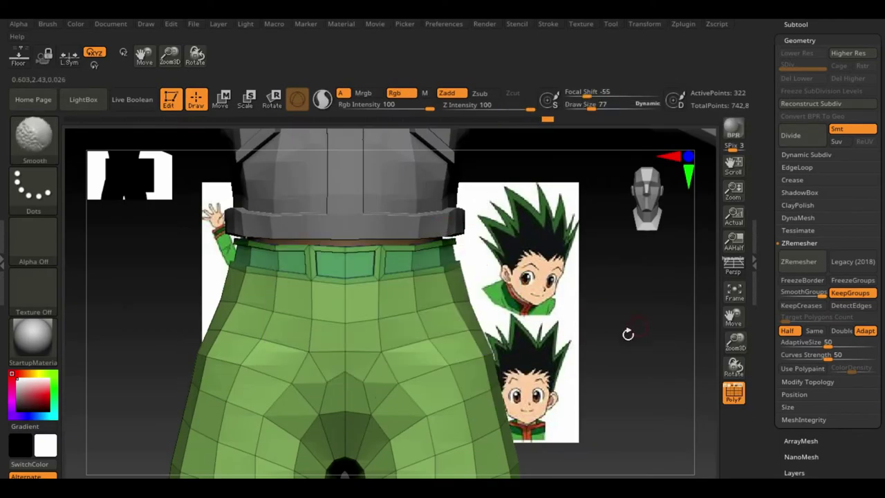
left_click_drag(735, 342, 736, 268)
left_click_drag(642, 390, 490, 424, "alt")
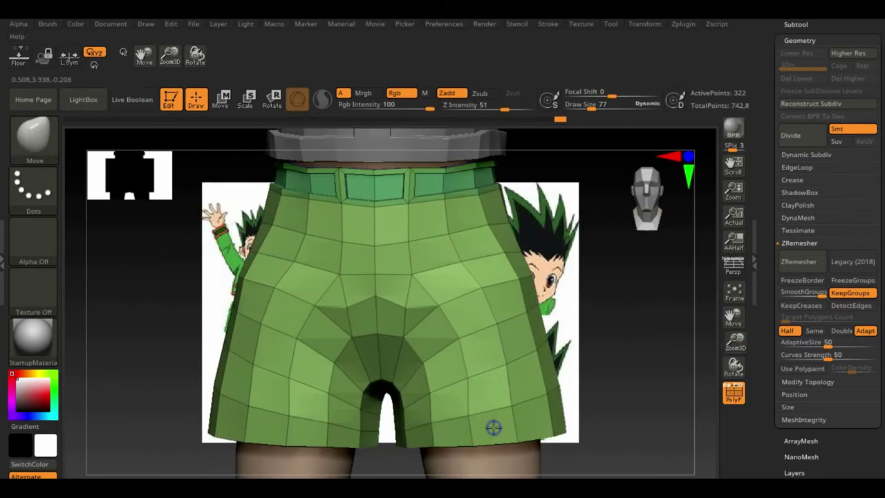
key("b")
key("z")
key("m")
key("space")
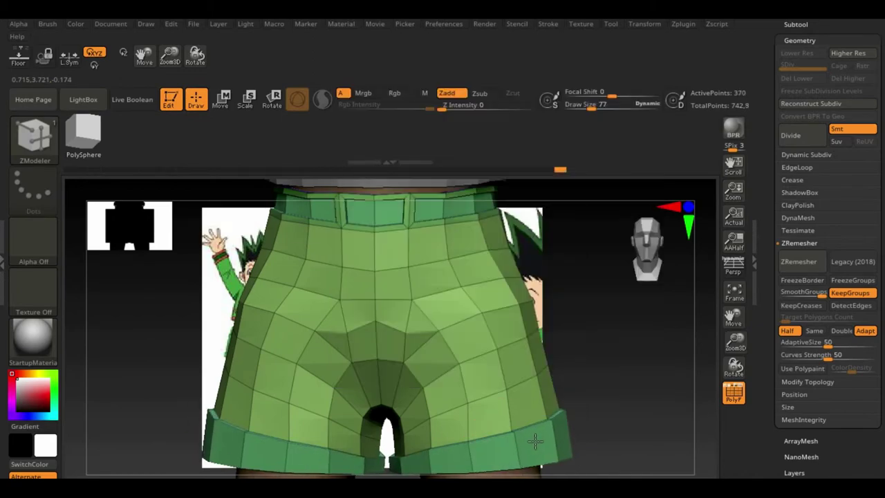
left_click_drag(721, 387, 342, 373)
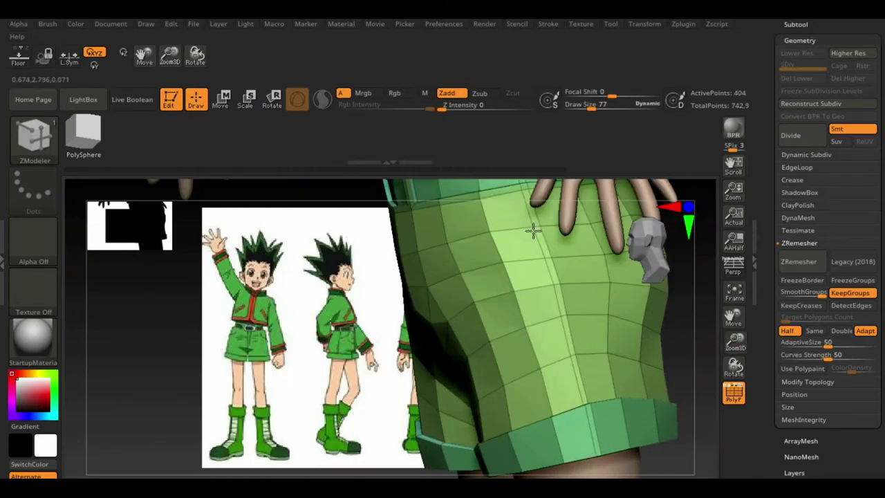
scroll(525, 230, "up", 3)
right_click_drag(518, 229, 444, 323)
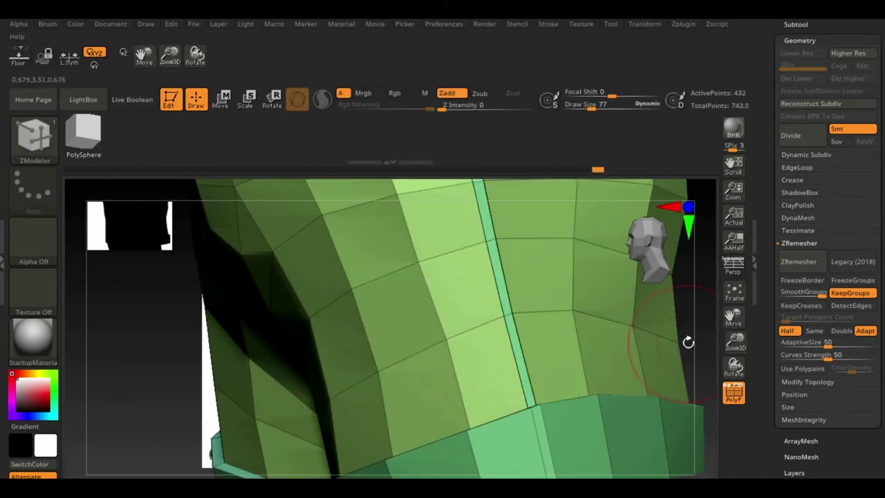
mouse_move(688, 342)
right_mouse_down()
mouse_move(504, 347)
mouse_move(499, 293)
right_mouse_up()
Step: Add an edge loop near the hem and turn off the PolyFrame display
key("space")
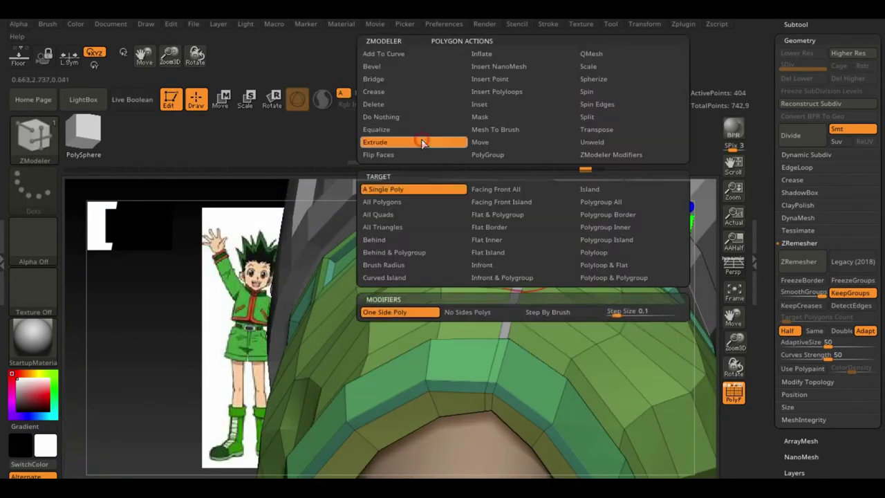
mouse_move(152, 205)
right_mouse_down()
mouse_move(442, 325)
mouse_move(661, 358)
right_mouse_up()
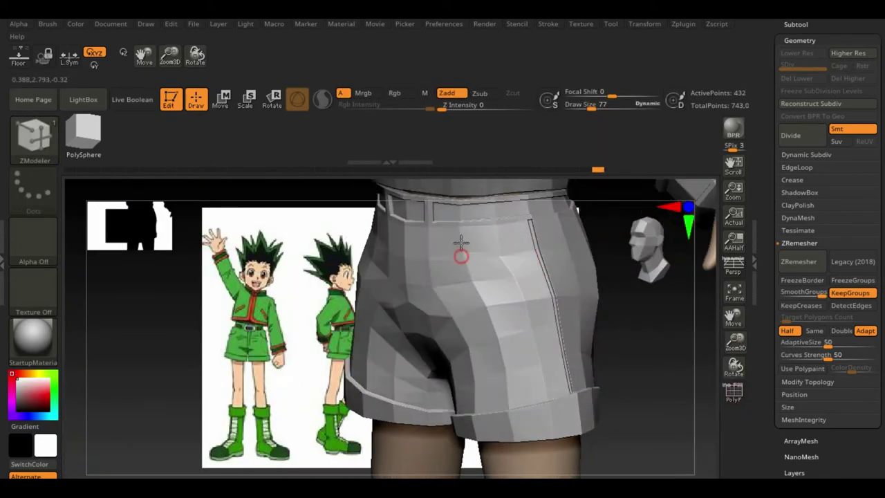
left_click(466, 251)
mouse_move(467, 250)
right_mouse_down()
mouse_move(450, 292)
mouse_move(562, 316)
mouse_move(474, 247)
mouse_move(616, 363)
right_mouse_up()
key("shift+f")
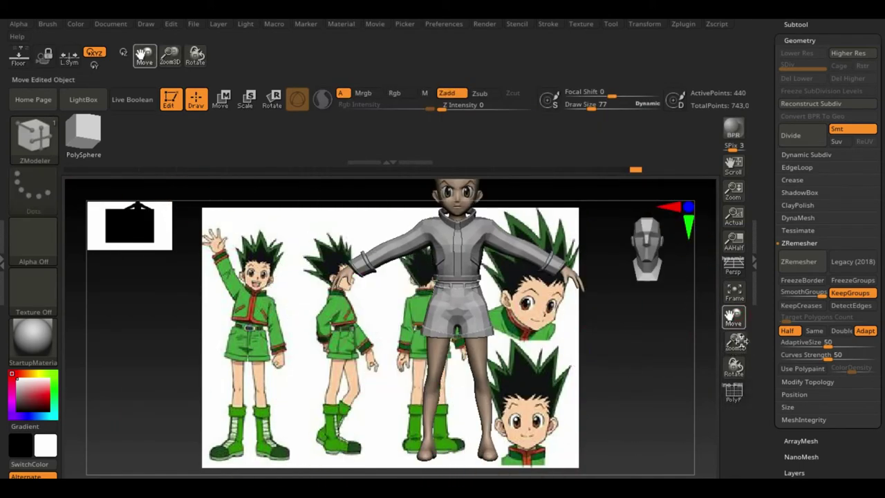
Step: Select the body and extract the masked feet as a new Extract1 boot subtool
scroll(830, 207, "up", 5)
left_click(833, 244)
scroll(830, 346, "down", 5)
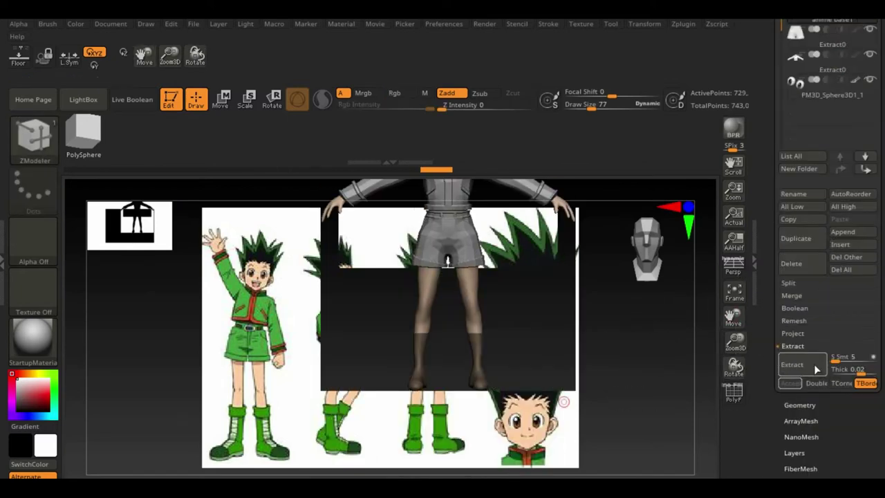
left_click(793, 364)
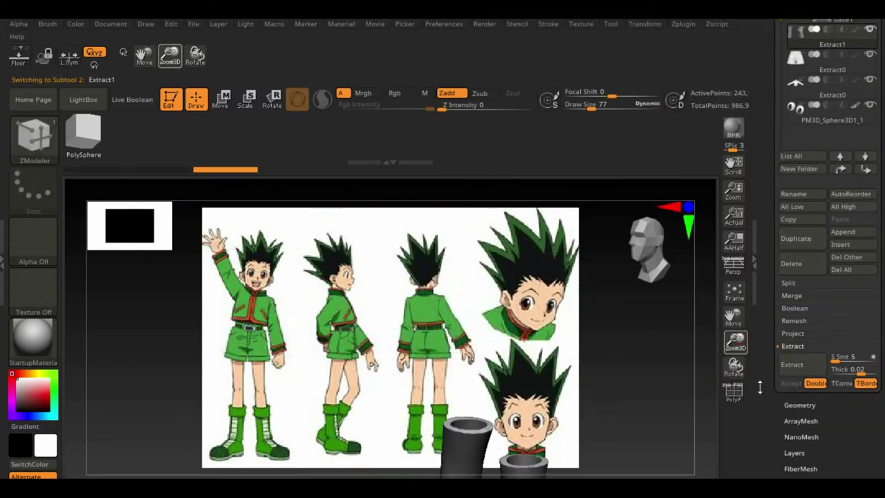
key("f")
left_click(800, 405)
left_click(823, 336)
Step: Trim the boot tops straight across with TrimCurve and start a ZRemesh pass
left_click_drag(684, 325, 647, 379)
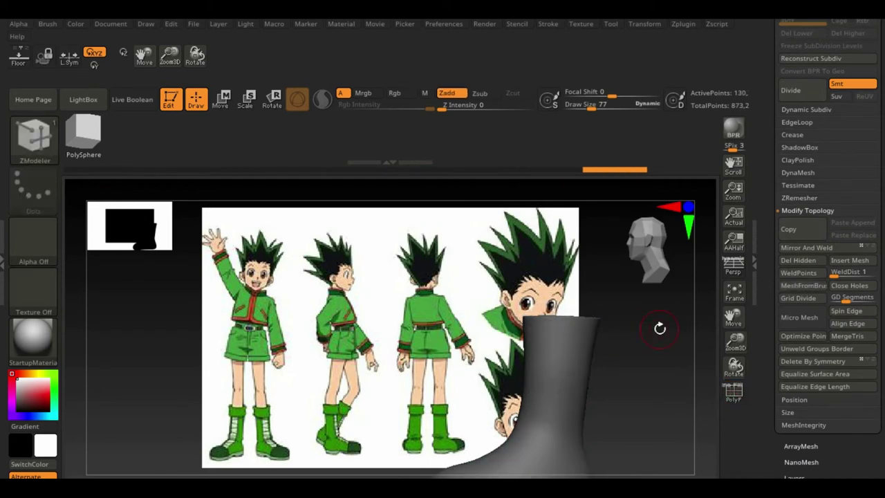
mouse_move(659, 329)
left_mouse_down()
mouse_move(656, 394)
mouse_move(436, 410)
left_mouse_up()
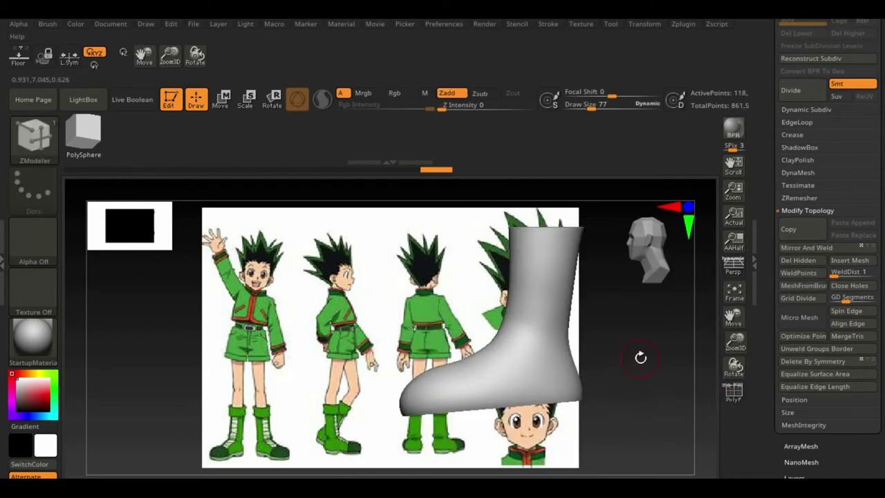
left_click_drag(640, 358, 685, 367)
left_click_drag(624, 399, 366, 408, "ctrl+shift")
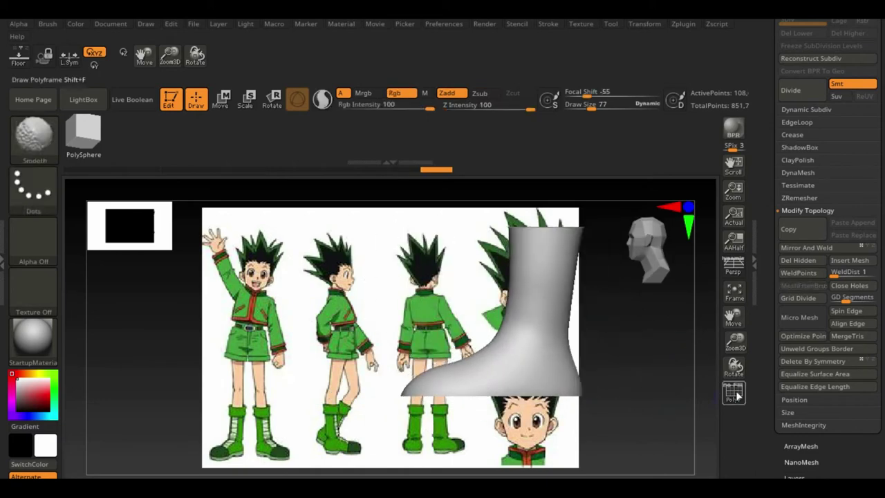
key("shift+f")
mouse_move(452, 427)
left_mouse_down("shift")
mouse_move(571, 309)
mouse_move(646, 342)
left_mouse_up("shift")
key("shift+f")
key("ctrl+shift")
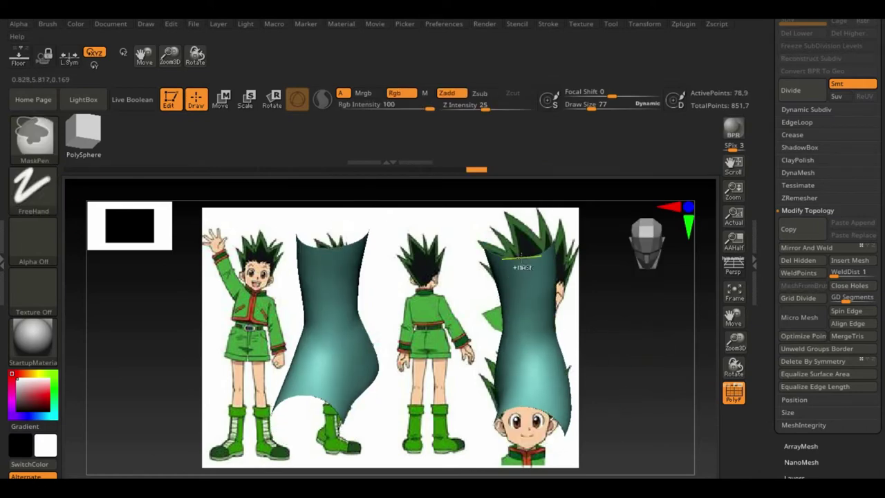
mouse_move(525, 330)
left_mouse_down()
mouse_move(632, 297)
mouse_move(632, 415)
mouse_move(656, 377)
left_mouse_up()
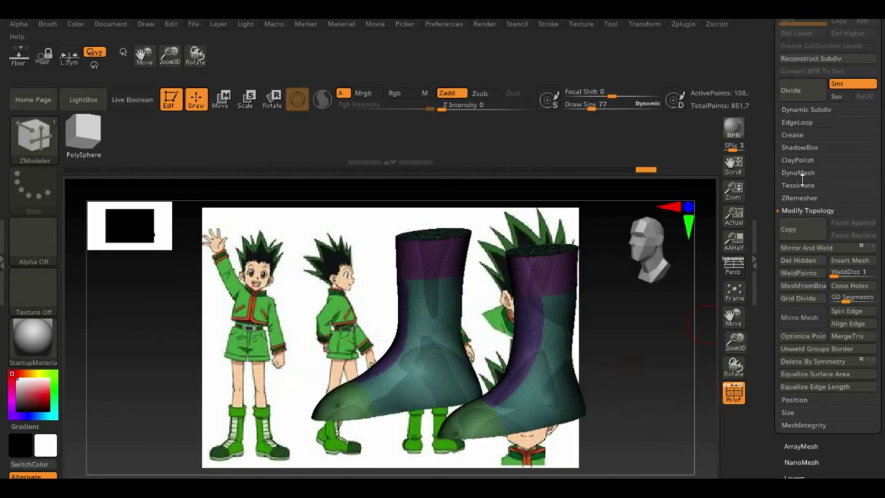
left_click(799, 198)
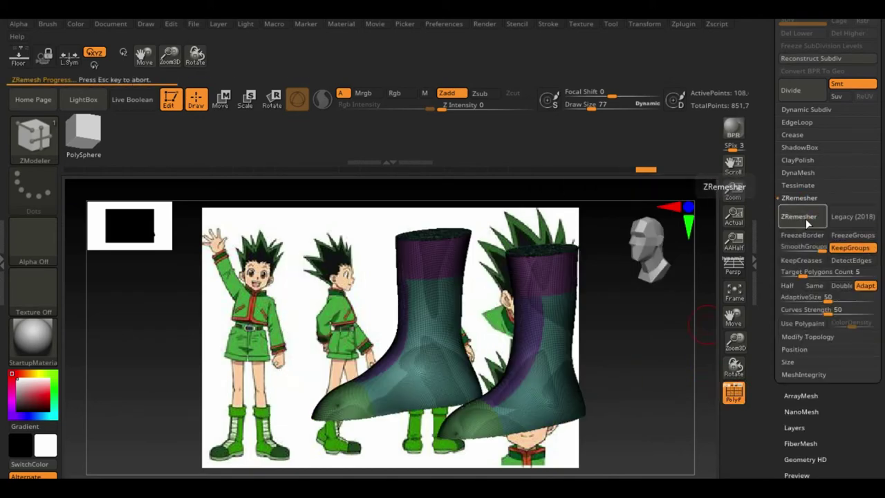
Step: Frame the remeshed boots, switch to ZModeler, and turn them side-on
mouse_move(592, 405)
left_mouse_down()
mouse_move(579, 188)
mouse_move(666, 395)
mouse_move(662, 369)
mouse_move(651, 385)
mouse_move(608, 332)
mouse_move(593, 280)
mouse_move(680, 300)
mouse_move(651, 334)
left_mouse_up()
key("space")
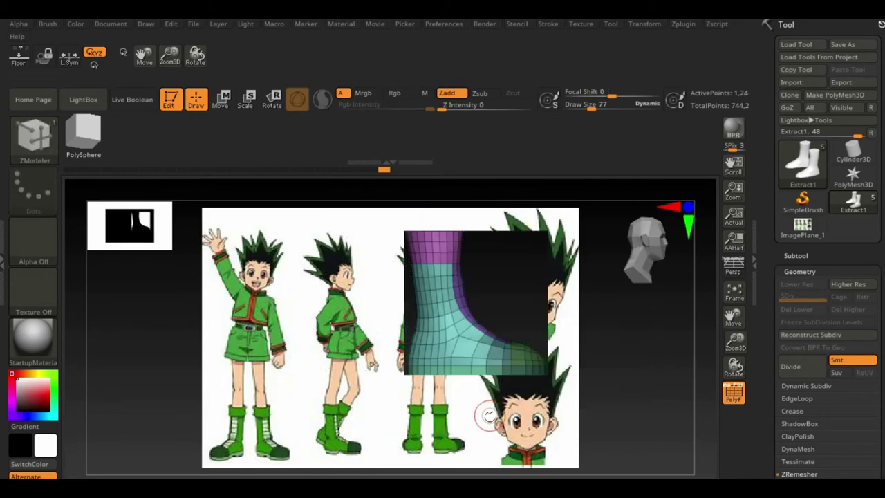
left_click(734, 292)
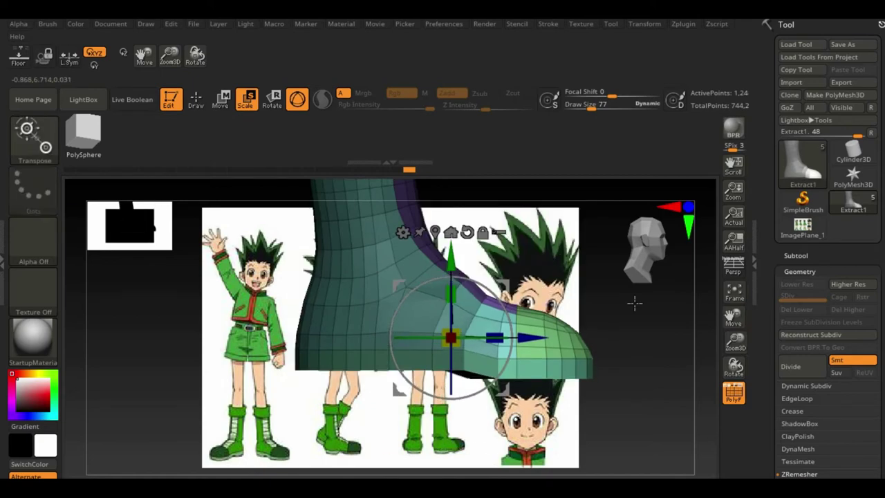
mouse_move(634, 300)
left_mouse_down()
mouse_move(663, 334)
mouse_move(607, 338)
left_mouse_up()
key("b")
key("z")
key("m")
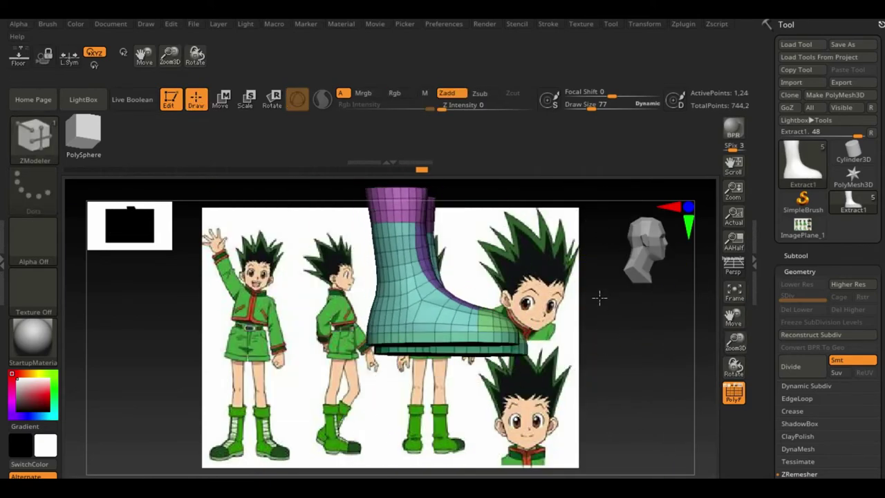
left_click_drag(599, 297, 626, 384)
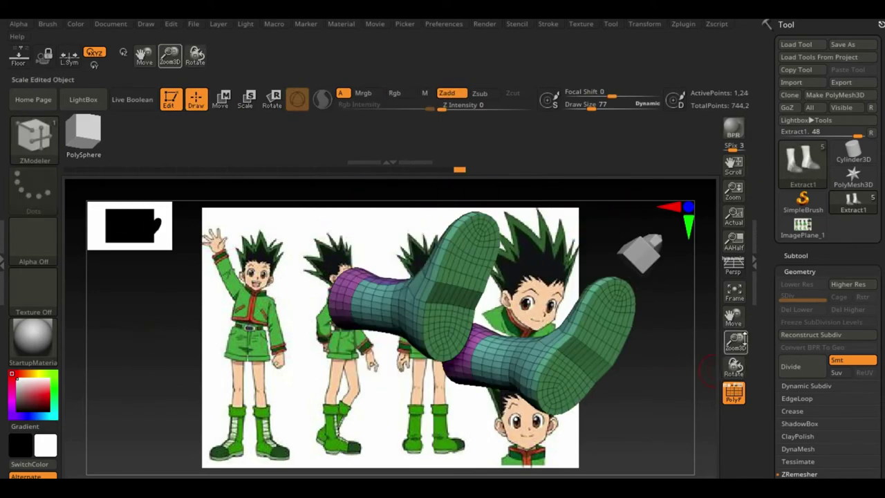
Step: Show both boot soles, raise Draw Size to 157, and rotate the head to check it
mouse_move(389, 380)
left_mouse_down()
mouse_move(662, 389)
mouse_move(334, 325)
left_mouse_up()
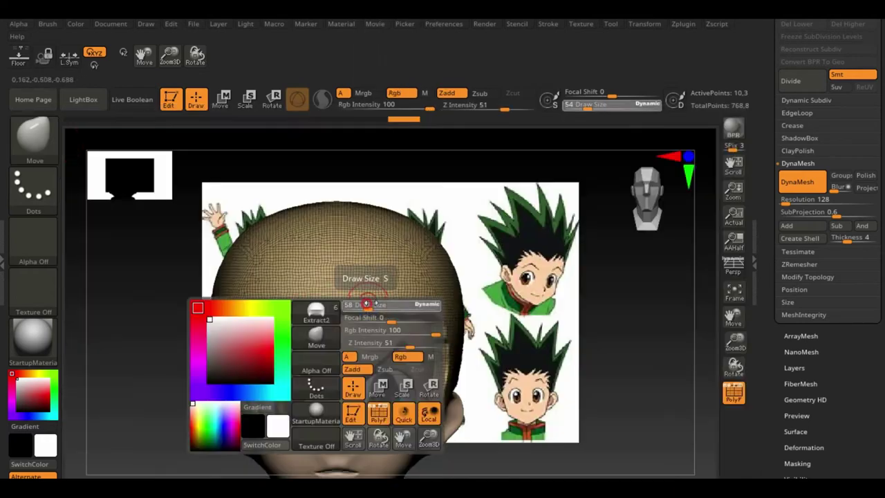
left_click_drag(367, 304, 379, 305)
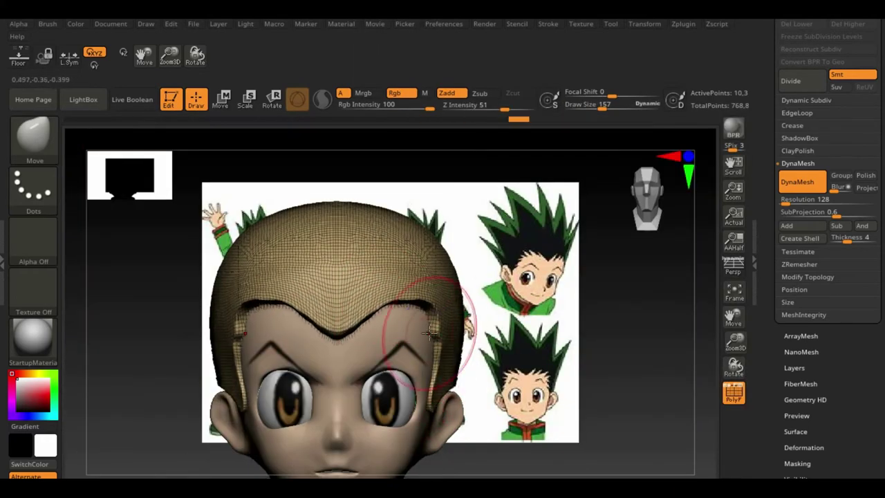
left_click_drag(429, 334, 628, 376)
key("b")
key("Escape")
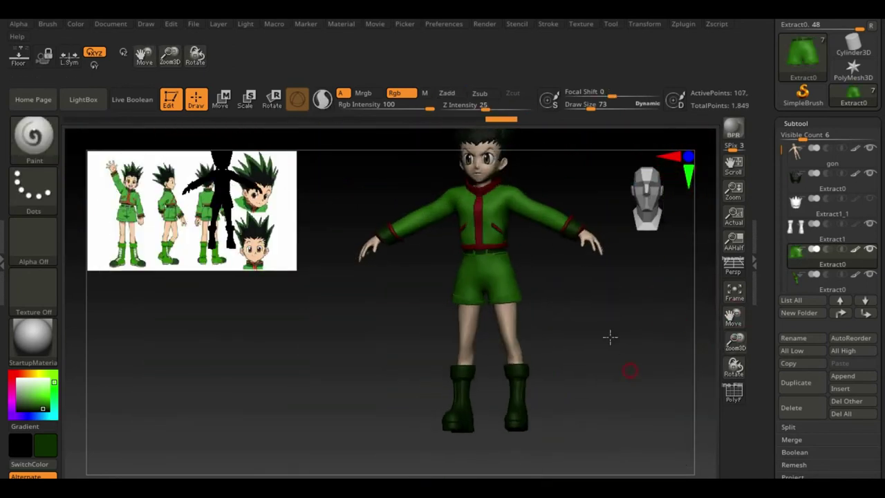
Step: Tilt the character to view the grey boot soles and darker green toe caps from below
left_click_drag(594, 369, 585, 401)
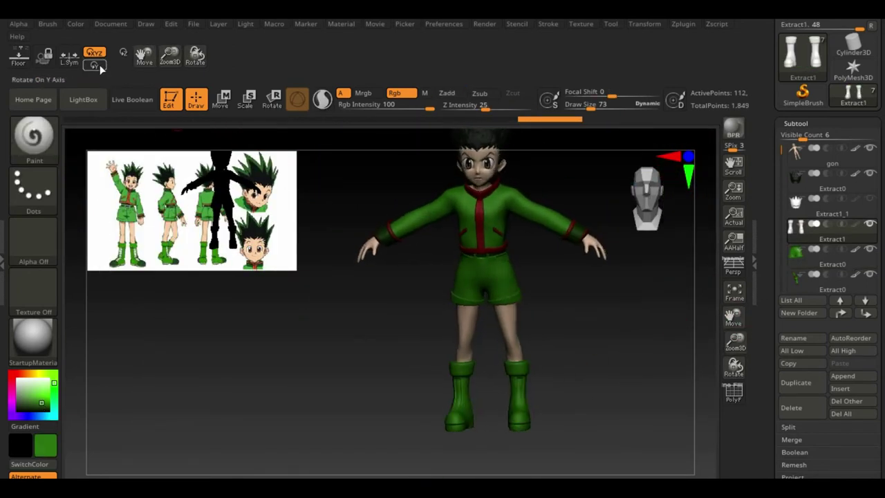
left_click_drag(592, 347, 630, 333)
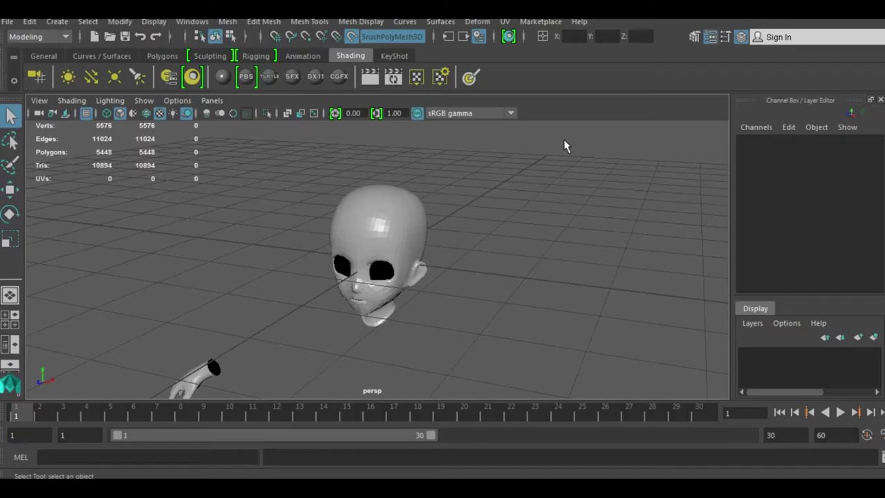
Step: Activate Quad Draw in the Modeling Toolkit and show the layer editor and outliner
left_click(694, 37)
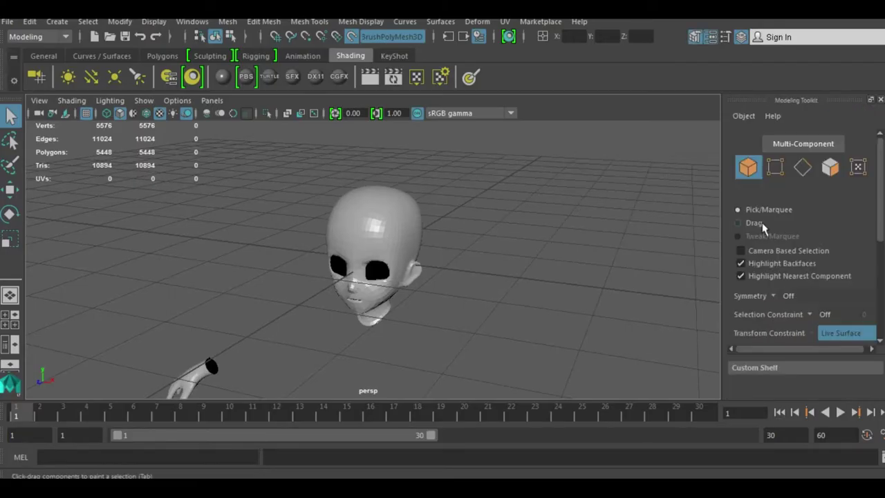
left_click(845, 329)
scroll(371, 235, "up", 5)
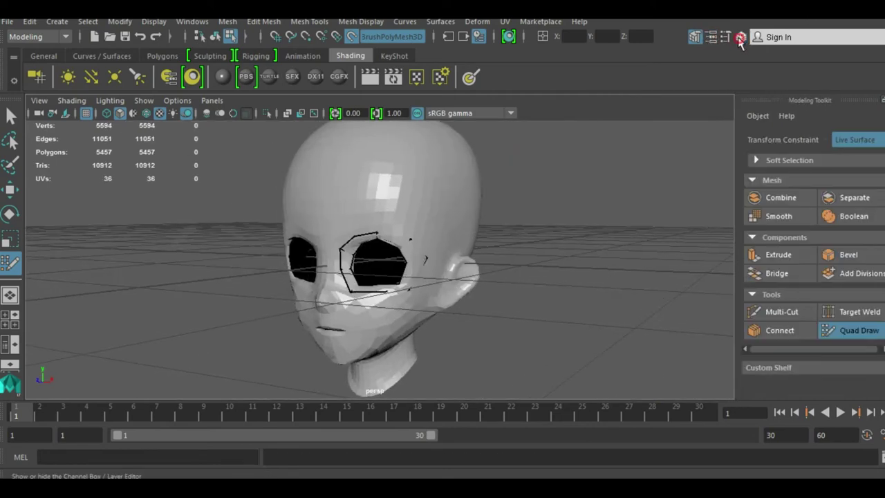
left_click(740, 37)
left_click(873, 337)
Step: Put the gon:ZBrushPolyMesh3D head on a new layer1 and set it to Template
left_click(10, 346)
left_click(117, 192)
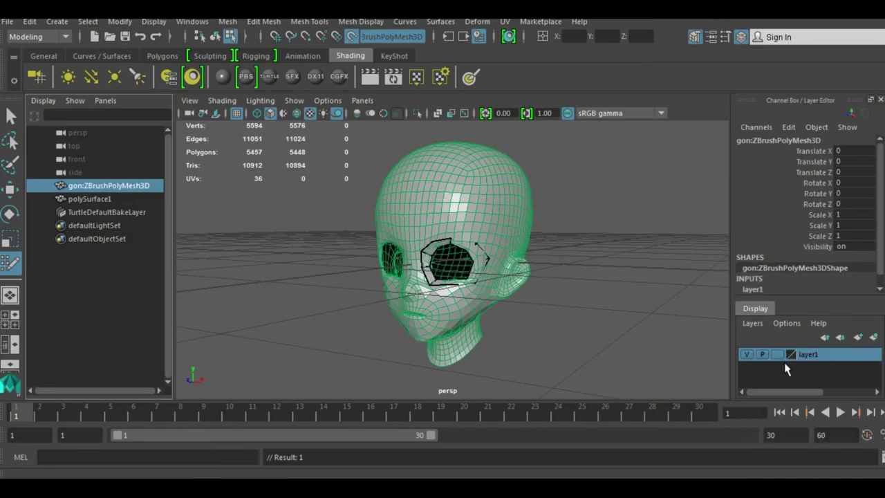
left_click(776, 354)
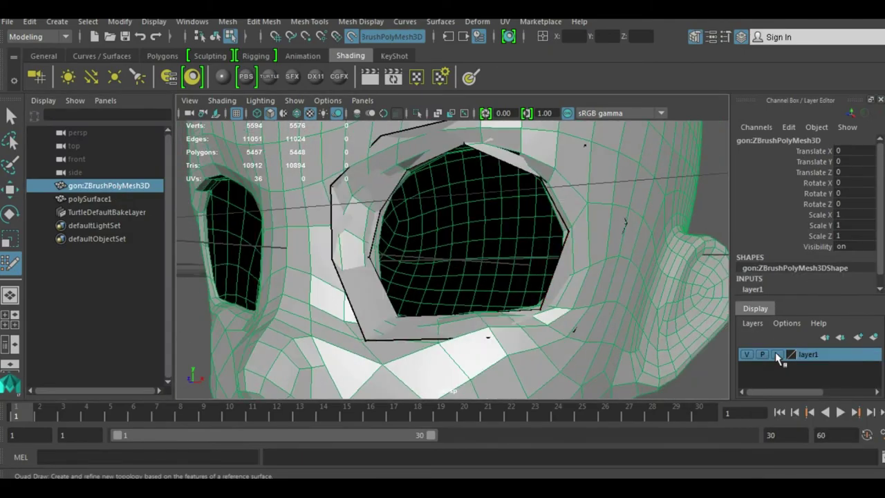
left_click(777, 354)
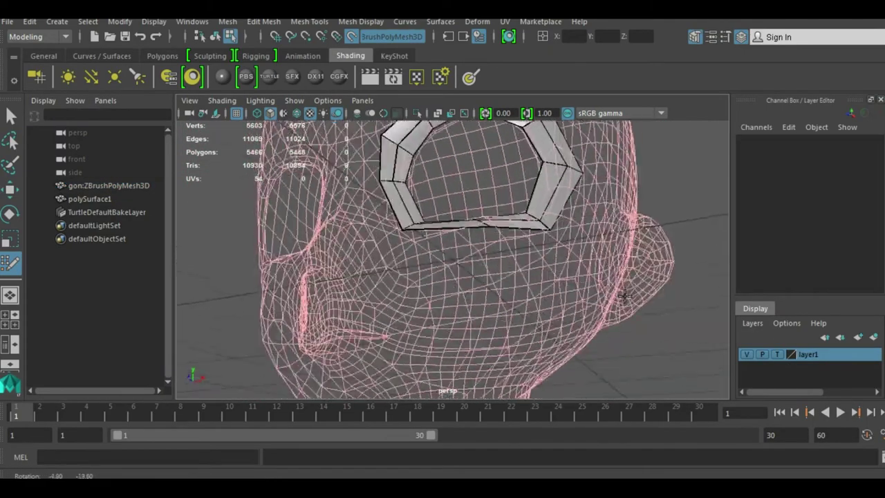
left_click(777, 354)
left_click(762, 354)
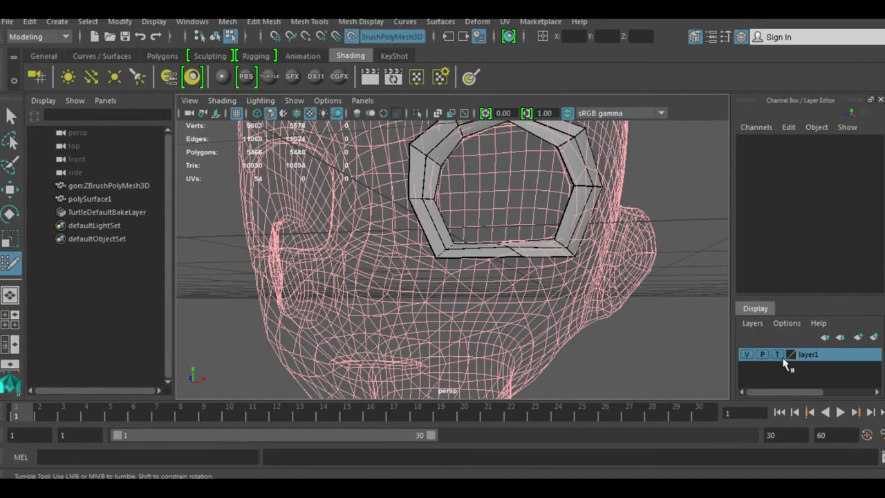
scroll(459, 291, "down", 2)
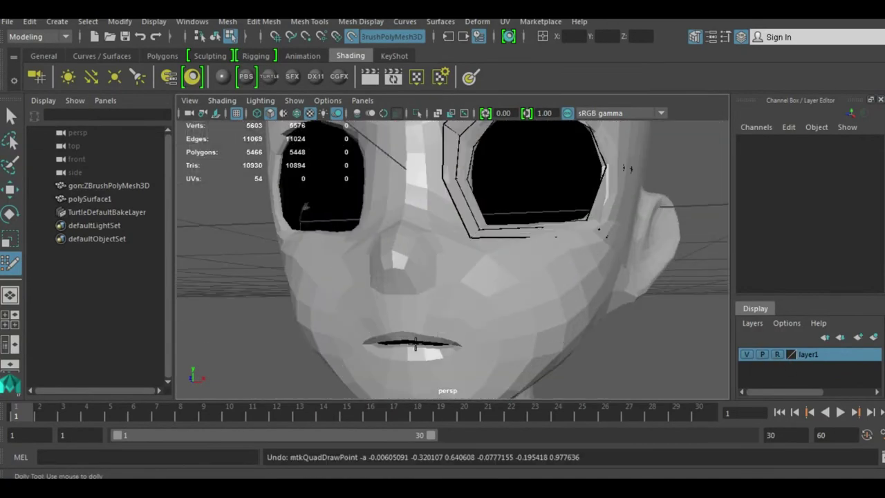
middle_click_drag(415, 346, 422, 255, "alt")
left_click(777, 354)
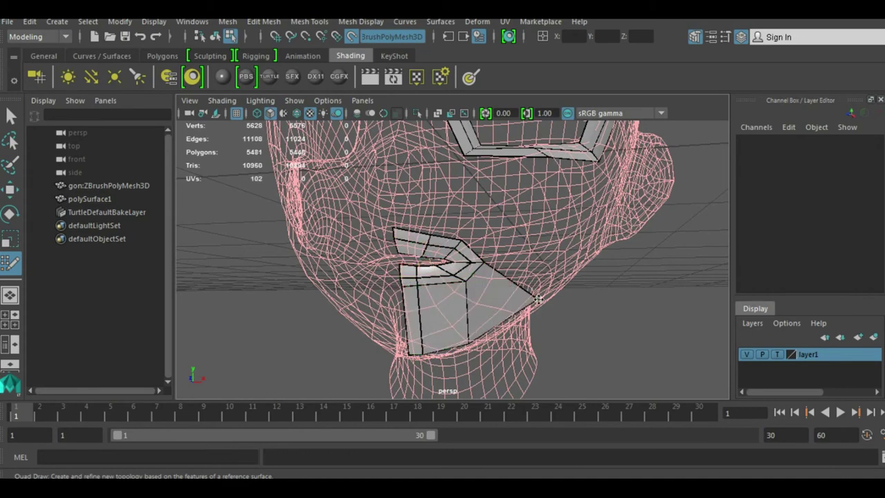
Step: Draw quads beside the mouth, add an edge loop, and extend a strip toward the mouth
left_click_drag(538, 299, 323, 257, "alt")
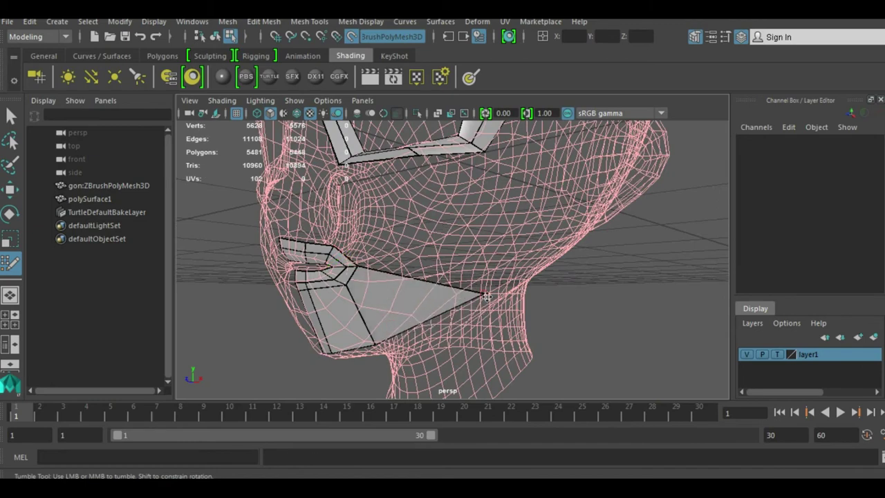
left_click(371, 239, "shift")
left_click(399, 262, "ctrl")
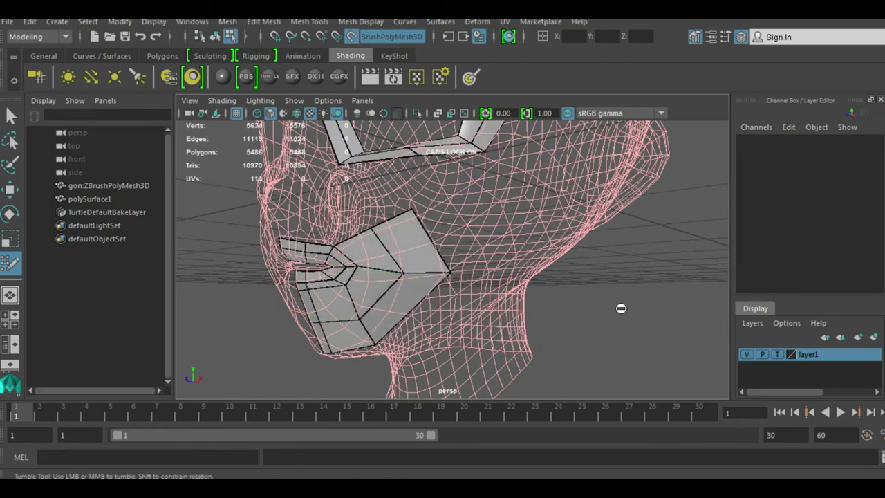
mouse_move(643, 308)
left_mouse_down("alt")
mouse_move(560, 300)
mouse_move(457, 246)
mouse_move(393, 172)
left_mouse_up("alt")
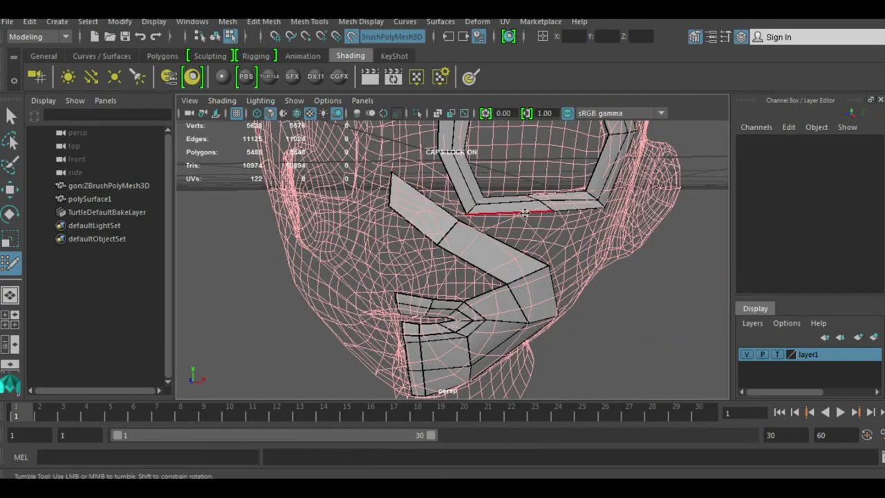
mouse_move(525, 213)
left_mouse_down()
mouse_move(520, 228)
mouse_move(618, 327)
mouse_move(454, 178)
mouse_move(437, 235)
left_mouse_up()
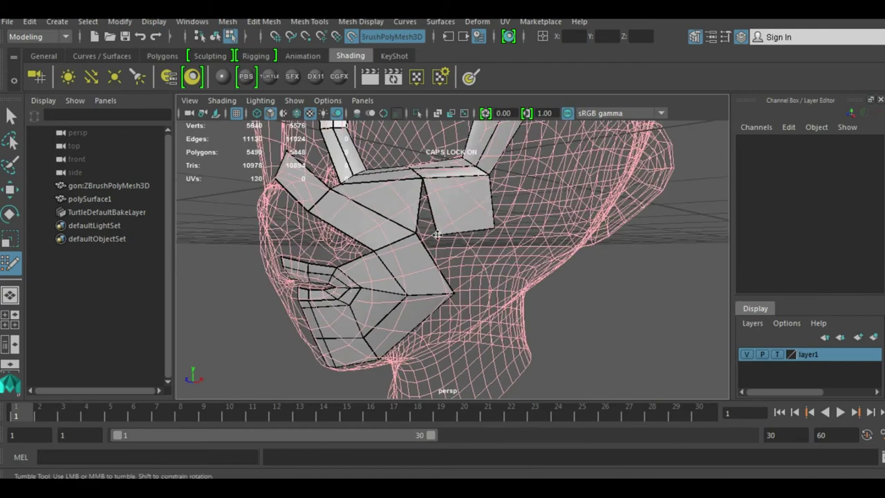
left_click(488, 231, "shift")
Step: Delete the stray triangle, fill a face beside the strip, and extend a new strip upward
left_click_drag(602, 282, 463, 230, "alt")
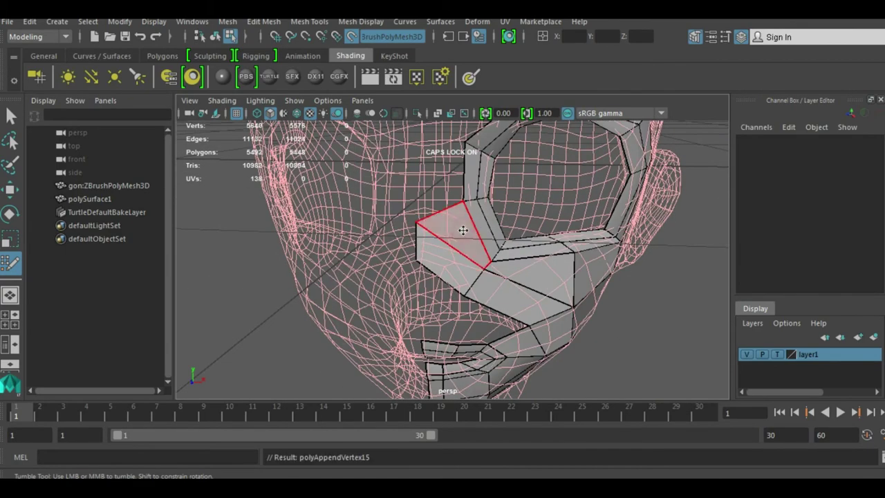
left_click(462, 230, "ctrl+shift")
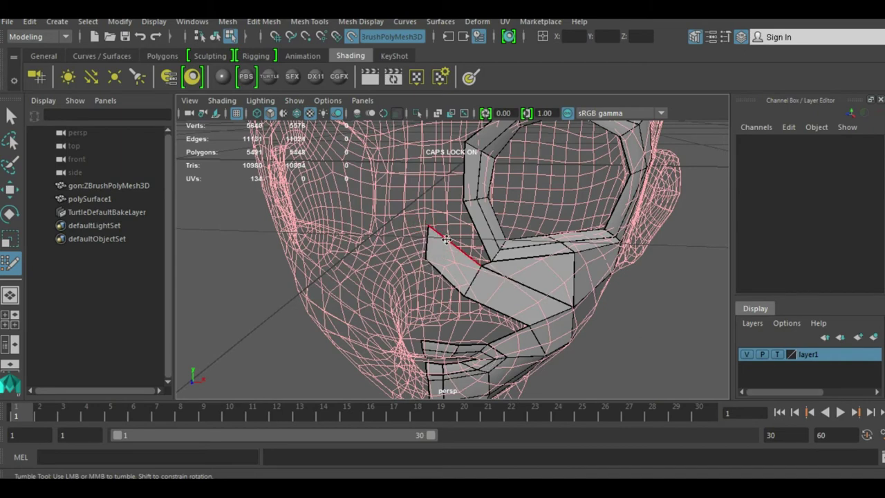
left_click(441, 232, "shift")
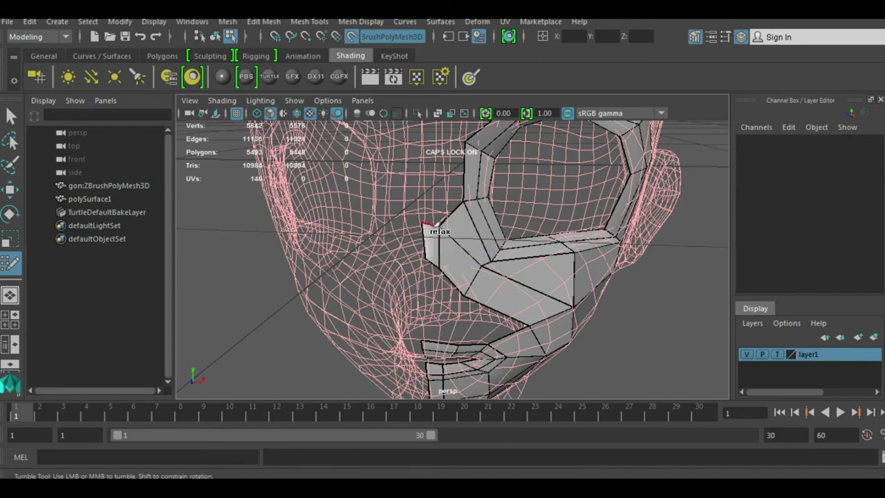
left_click_drag(441, 228, 436, 124)
Step: Close the eye ring and extend quads upward from its top edge
scroll(590, 316, "down", 5)
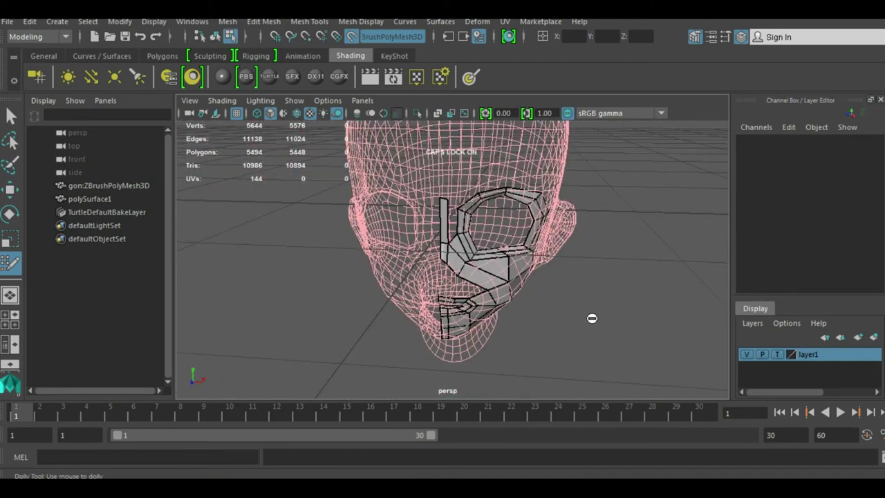
left_click_drag(590, 316, 474, 277, "alt")
scroll(455, 294, "up", 2)
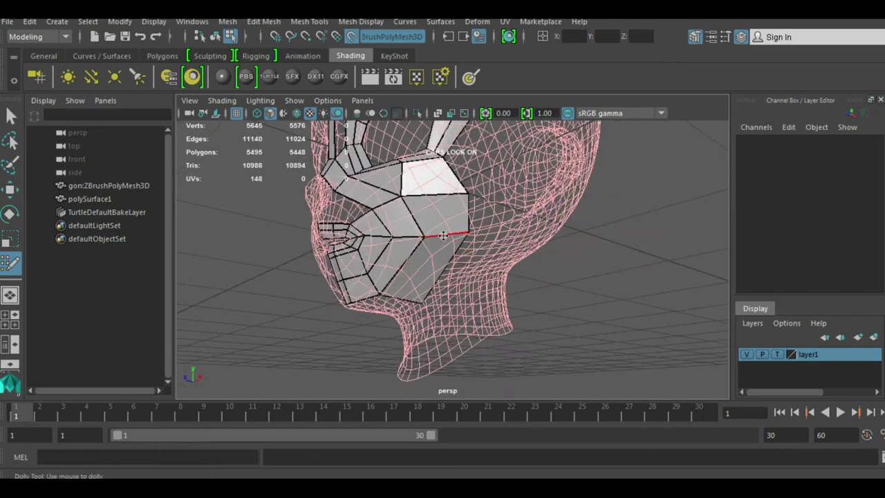
left_click_drag(613, 300, 526, 207, "alt")
scroll(525, 208, "up", 3)
mouse_move(422, 207)
left_mouse_down()
mouse_move(442, 152)
mouse_move(510, 147)
left_mouse_up()
mouse_move(673, 270)
left_mouse_down("alt")
mouse_move(442, 208)
mouse_move(444, 164)
left_mouse_up("alt")
left_click_drag(500, 213, 528, 178)
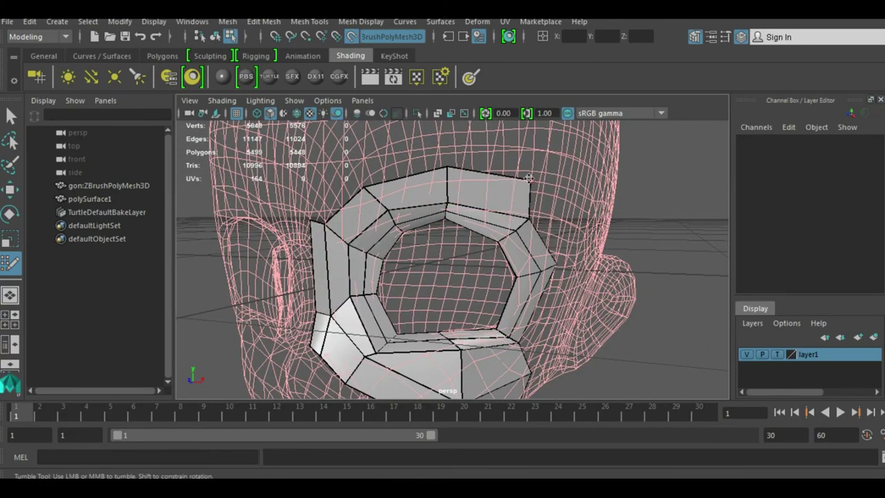
Step: Add two quads beside the eye ring and extend a quad from the cheek edge
mouse_move(656, 347)
left_mouse_down("alt")
mouse_move(369, 280)
mouse_move(440, 231)
mouse_move(407, 242)
left_mouse_up("alt")
left_click(408, 200, "shift")
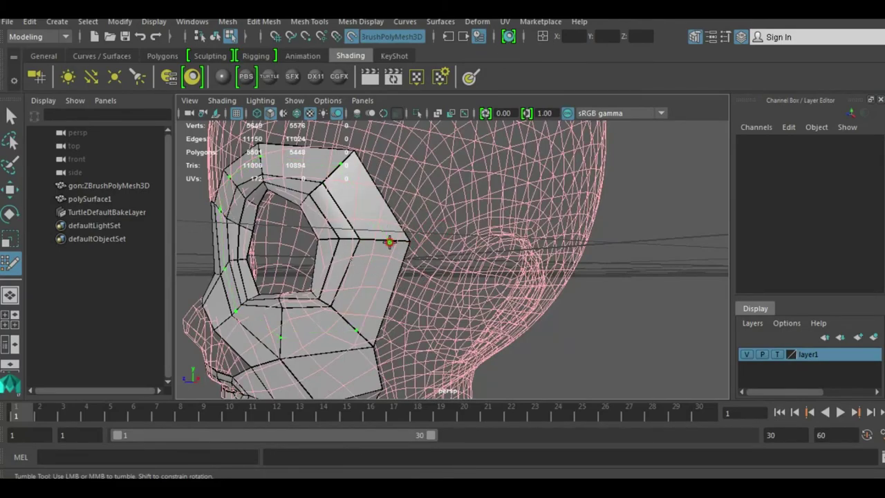
right_click_drag(389, 242, 661, 332, "alt")
left_click_drag(662, 332, 352, 274, "alt")
scroll(352, 274, "up", 3)
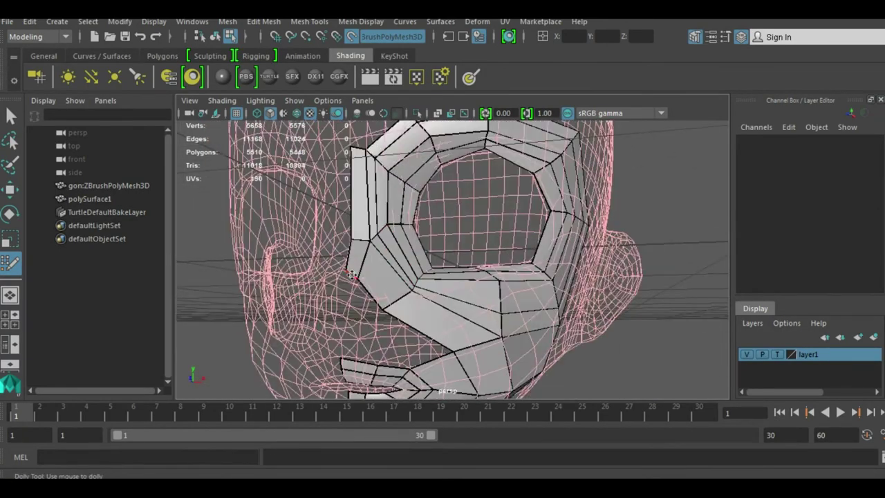
left_click_drag(370, 313, 373, 299)
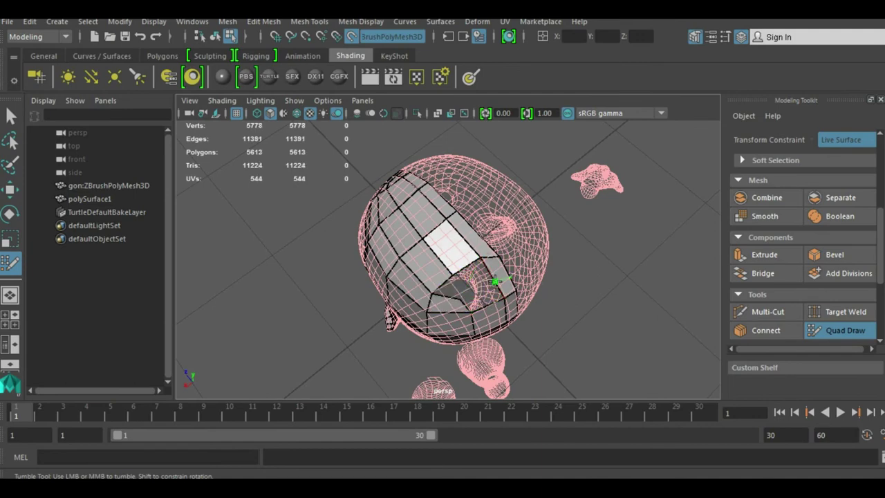
Step: Add a chin quad and two quads along the red edge of the lower-face strip
left_click_drag(495, 280, 586, 278, "alt")
scroll(478, 282, "up", 3)
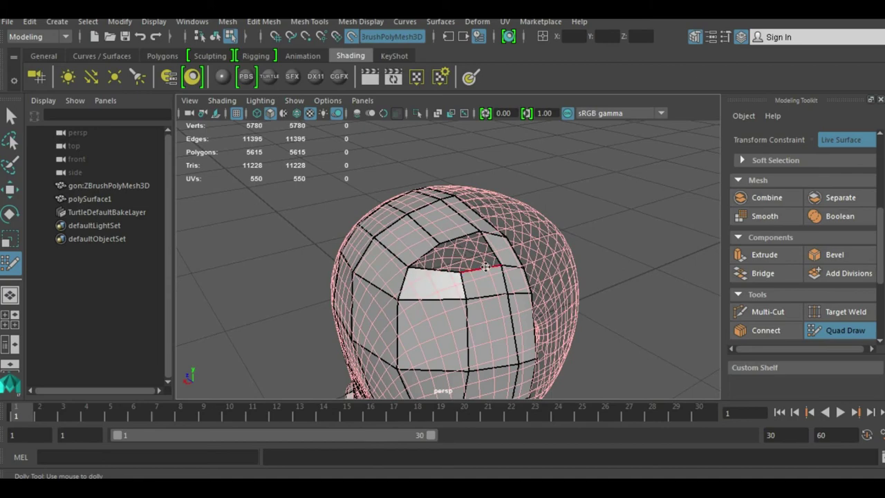
scroll(429, 277, "down", 3)
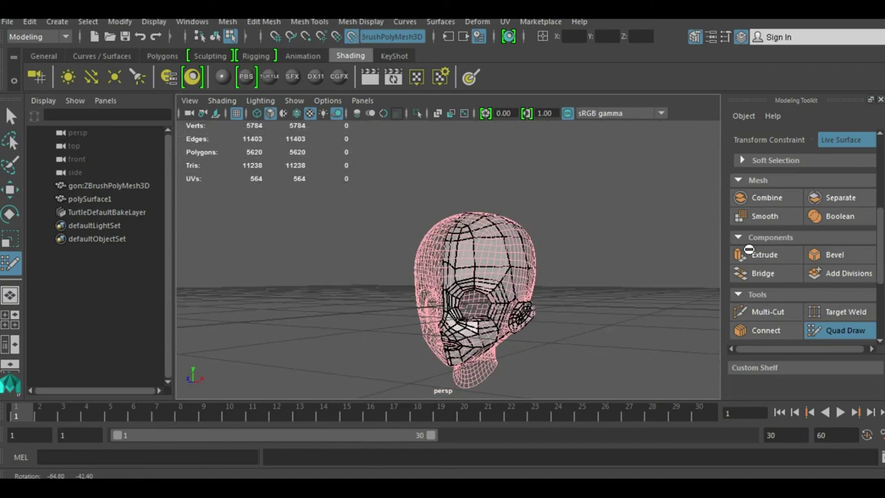
mouse_move(429, 277)
left_mouse_down("alt")
mouse_move(462, 313)
mouse_move(603, 362)
mouse_move(458, 362)
mouse_move(488, 366)
mouse_move(429, 350)
left_mouse_up("alt")
left_click(460, 324, "shift")
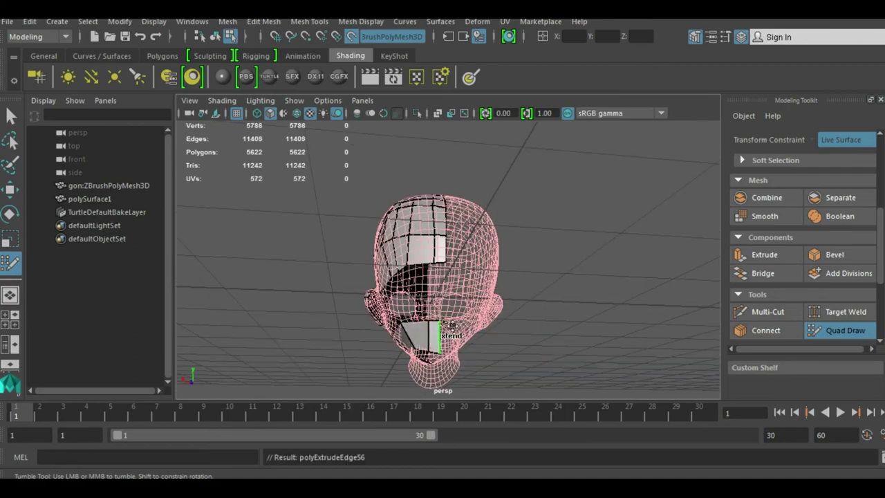
mouse_move(446, 309)
left_mouse_down("alt")
mouse_move(526, 332)
mouse_move(502, 336)
mouse_move(546, 320)
left_mouse_up("alt")
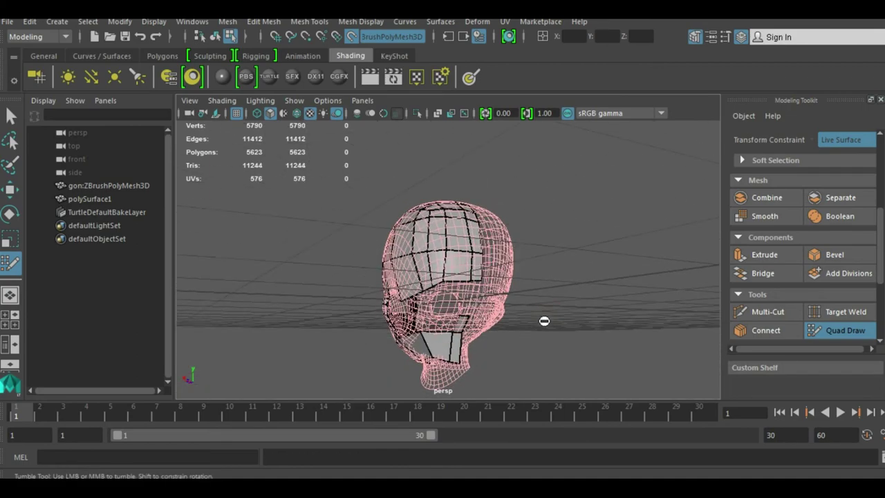
scroll(545, 320, "up", 5)
middle_click_drag(546, 320, 454, 284, "alt")
mouse_move(455, 284)
left_mouse_down()
mouse_move(456, 257)
mouse_move(429, 276)
left_mouse_up()
mouse_move(430, 276)
left_mouse_down("alt")
mouse_move(562, 314)
mouse_move(563, 345)
mouse_move(675, 317)
mouse_move(614, 296)
mouse_move(453, 349)
mouse_move(525, 345)
mouse_move(567, 363)
mouse_move(582, 356)
left_mouse_up("alt")
scroll(563, 345, "down", 5)
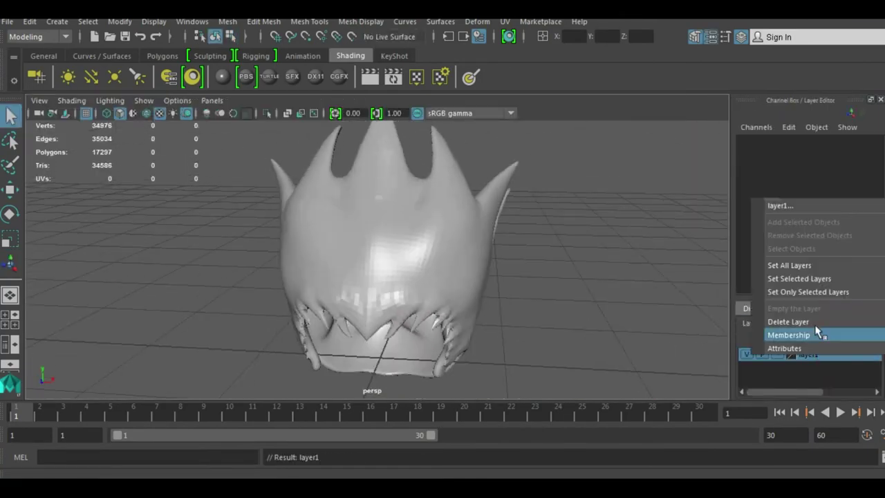
Step: Make the hair mesh the live surface and activate Quad Draw in the Modeling Toolkit
left_click(352, 36)
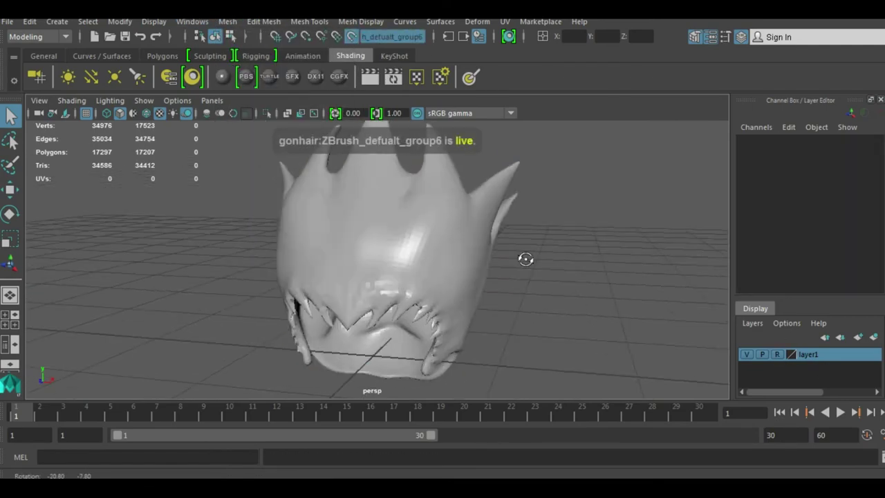
left_click(695, 37)
left_click(845, 329)
scroll(517, 229, "up", 5)
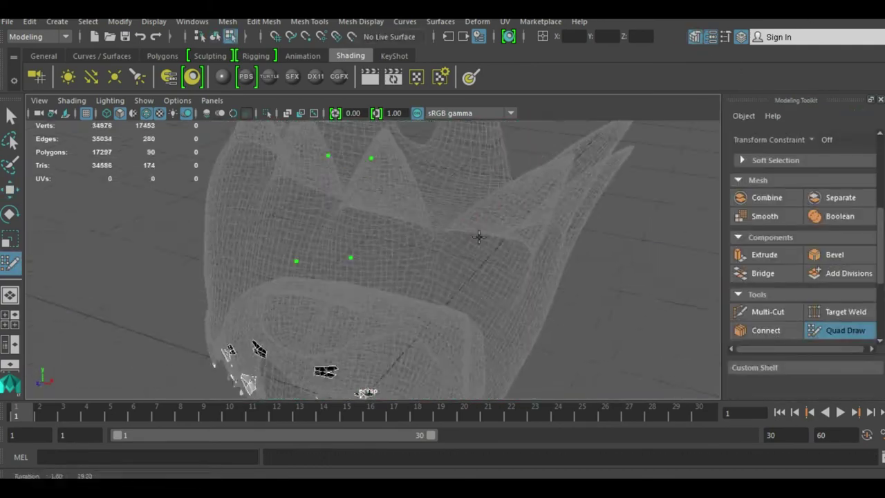
Step: Reselect the hair mesh, make it live again, and template its layer as a wireframe
left_click_drag(477, 235, 413, 182, "alt")
key("ctrl+a")
left_click(777, 354)
key("w")
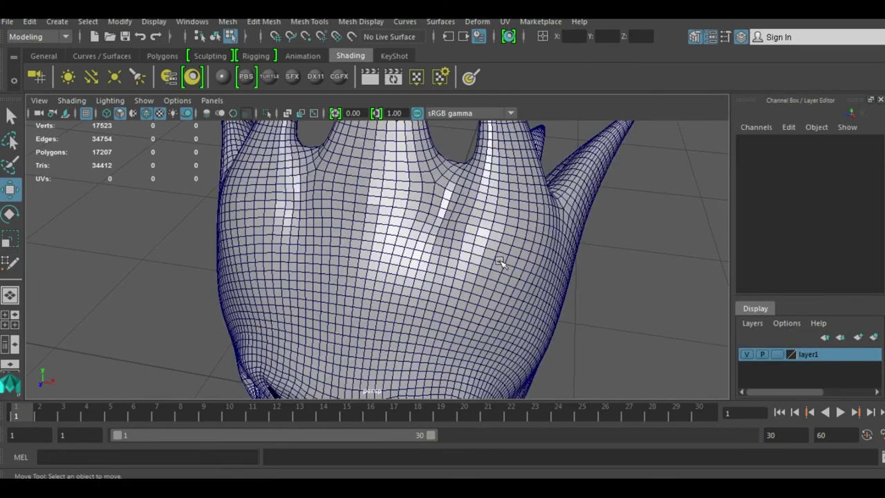
left_click(479, 223)
left_click(352, 36)
left_click(777, 354)
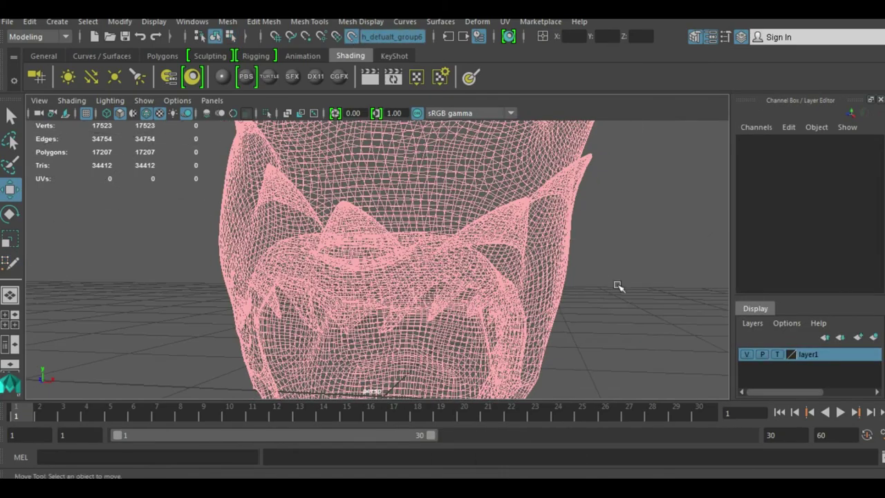
Step: Build a quad strip up the central front spike, undoing one bad extension
right_click_drag(618, 288, 602, 263, "shift")
mouse_move(601, 263)
left_mouse_down("alt")
mouse_move(441, 214)
mouse_move(597, 293)
mouse_move(331, 195)
mouse_move(325, 266)
left_mouse_up("alt")
left_click(441, 215, "shift")
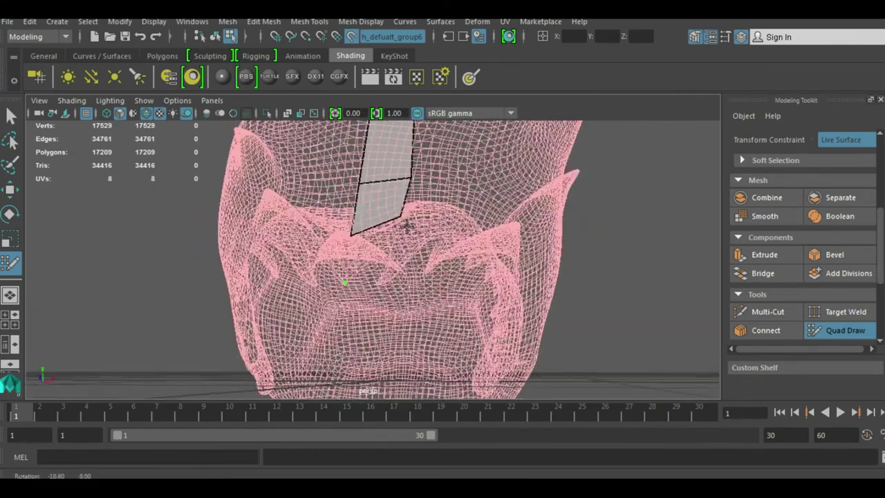
left_click(413, 269, "shift")
left_click_drag(421, 143, 415, 258, "alt")
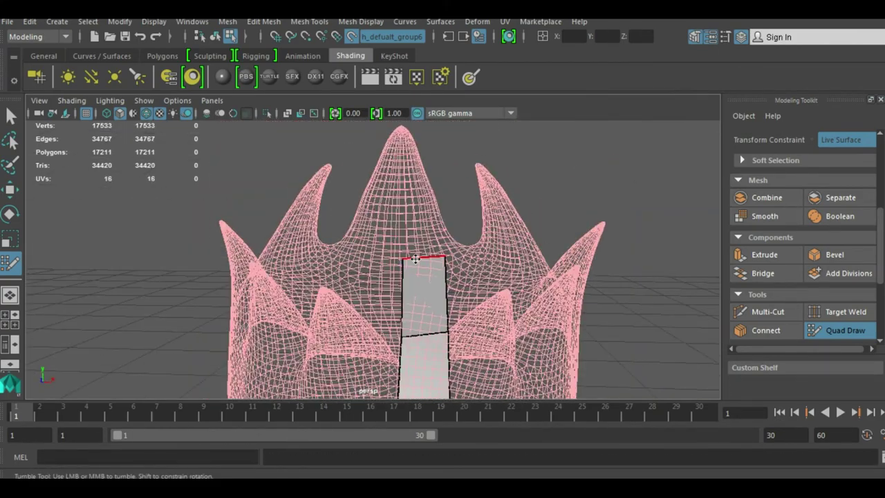
left_click(446, 318, "shift")
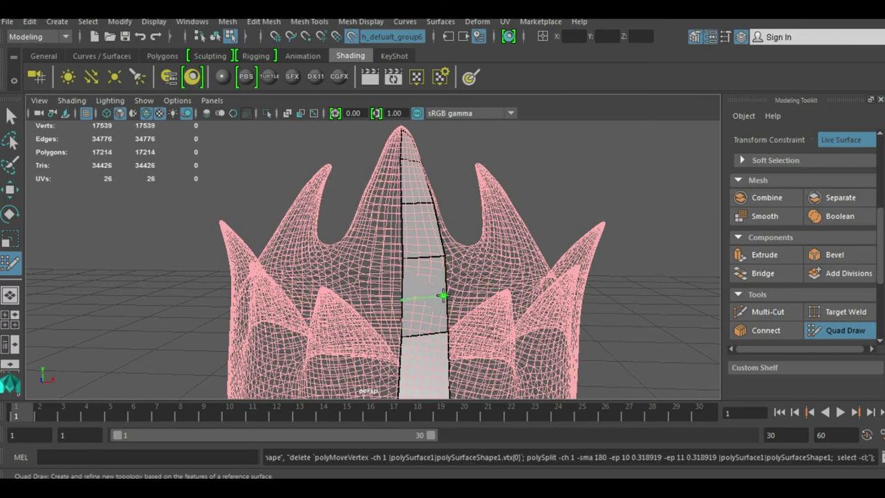
left_click_drag(442, 296, 290, 297, "alt")
left_click_drag(256, 276, 269, 290)
left_click_drag(317, 242, 310, 173, "alt")
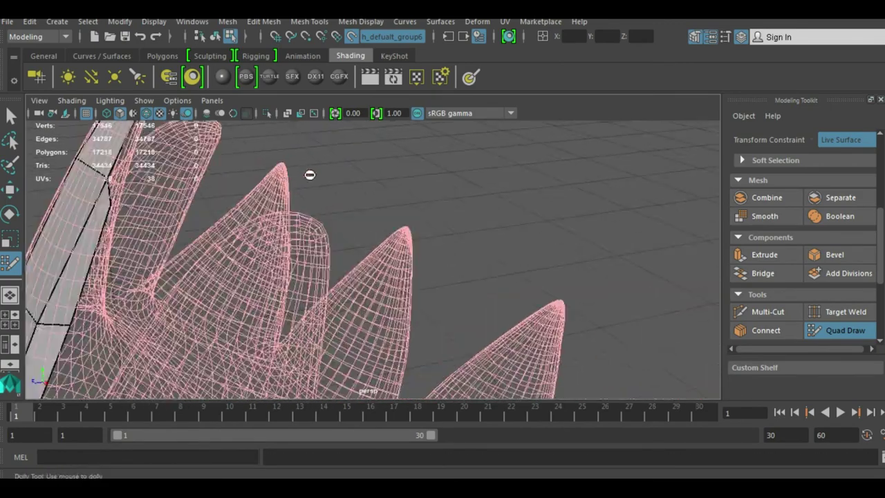
mouse_move(149, 235)
left_mouse_down()
mouse_move(138, 258)
mouse_move(450, 205)
mouse_move(154, 149)
mouse_move(356, 233)
mouse_move(429, 249)
left_mouse_up()
key("ctrl+z")
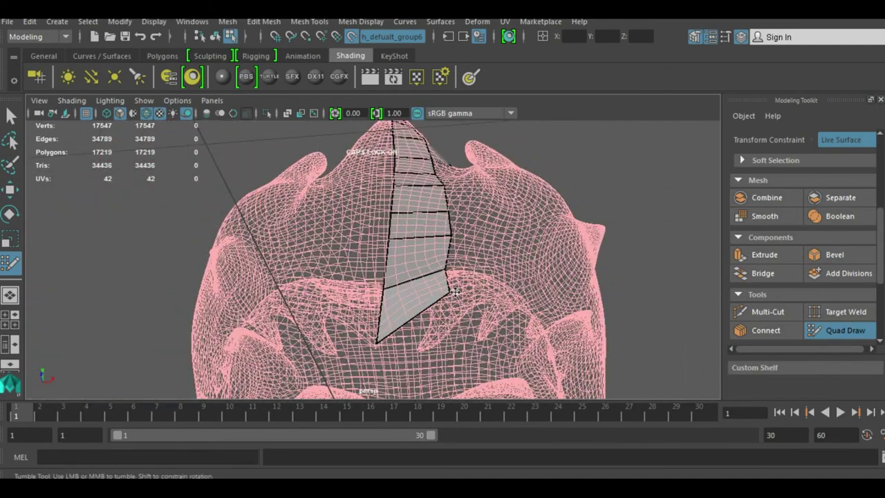
middle_click_drag(429, 249, 443, 263, "alt")
Step: Extend the strip and extrude new rows of quads along the zigzag fringe
left_click(461, 330, "shift")
left_click_drag(462, 330, 410, 235, "alt")
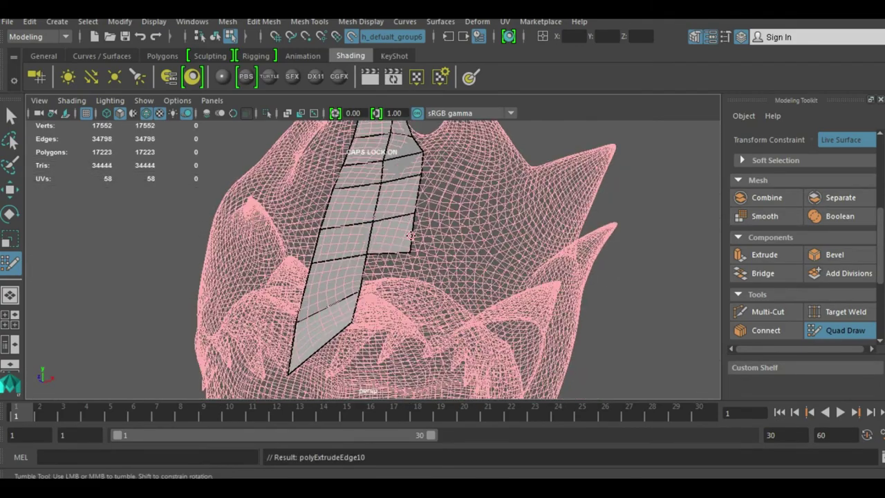
mouse_move(396, 302)
left_mouse_down("alt")
mouse_move(415, 228)
mouse_move(408, 249)
mouse_move(455, 186)
left_mouse_up("alt")
right_click_drag(456, 187, 425, 267, "alt")
mouse_move(439, 260)
left_mouse_down("alt")
mouse_move(387, 242)
mouse_move(373, 285)
mouse_move(551, 253)
mouse_move(510, 213)
left_mouse_up("alt")
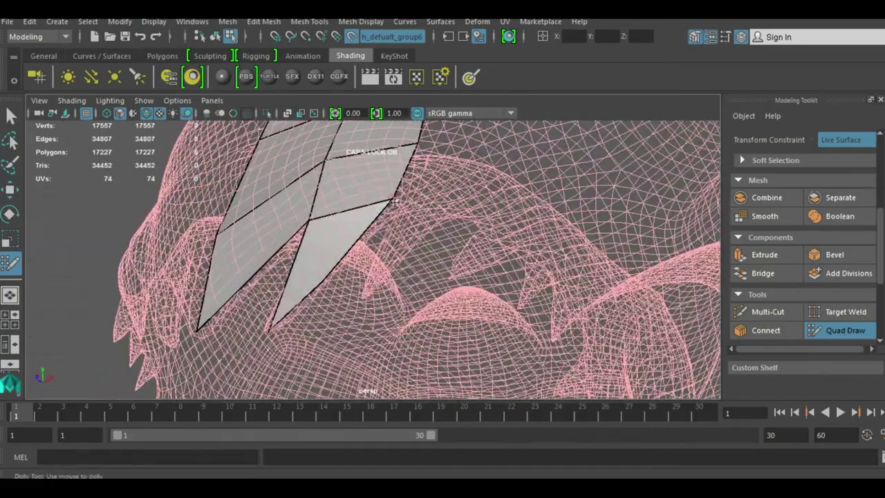
middle_click_drag(509, 213, 423, 246, "alt")
left_click_drag(423, 245, 442, 331, "shift")
mouse_move(443, 332)
right_mouse_down("alt")
mouse_move(284, 353)
mouse_move(387, 298)
right_mouse_up("alt")
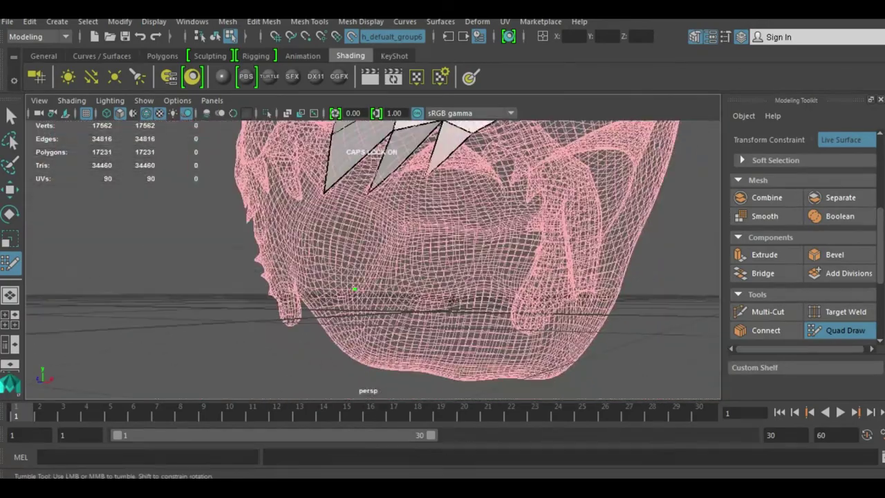
left_click_drag(387, 297, 499, 249, "alt")
right_click_drag(499, 249, 525, 263, "alt")
mouse_move(449, 201)
left_mouse_down("shift")
mouse_move(482, 250)
mouse_move(384, 233)
left_mouse_up("shift")
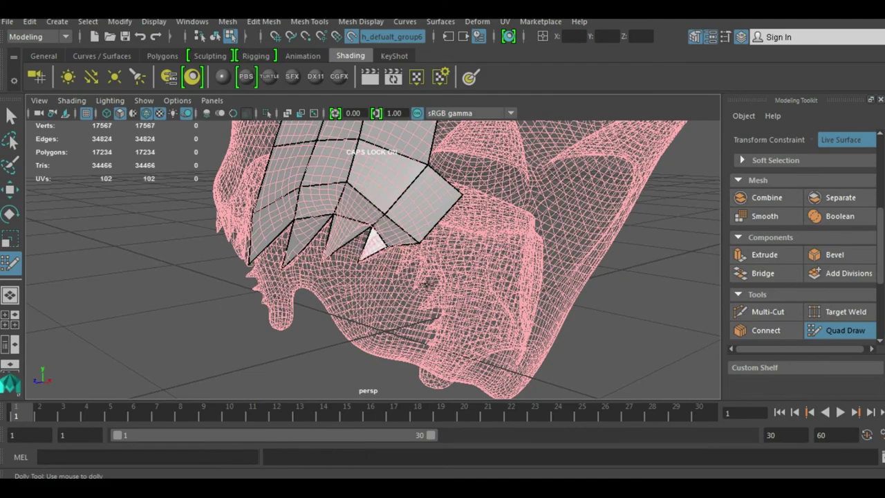
Step: Extend faces across the side and lower strands, then select the finished half-hair mesh
left_click_drag(426, 284, 476, 236, "alt")
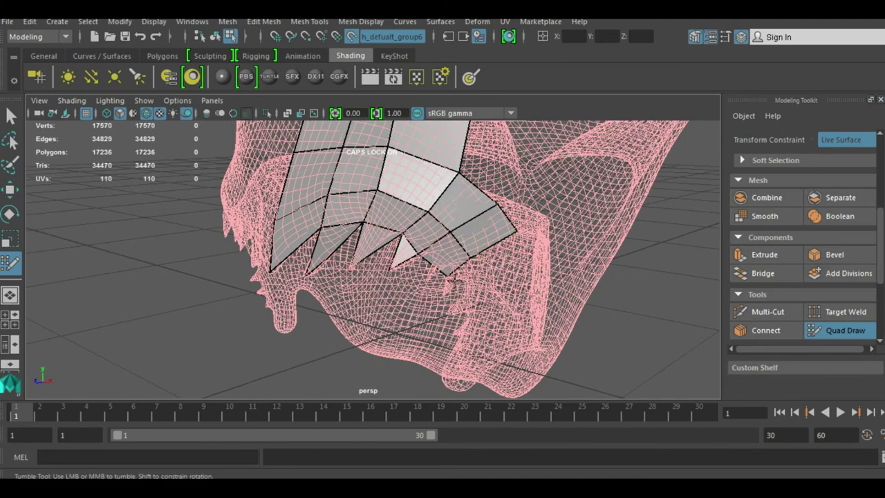
right_click_drag(453, 280, 428, 276, "alt")
mouse_move(346, 272)
left_mouse_down("alt")
mouse_move(499, 190)
mouse_move(447, 266)
left_mouse_up("alt")
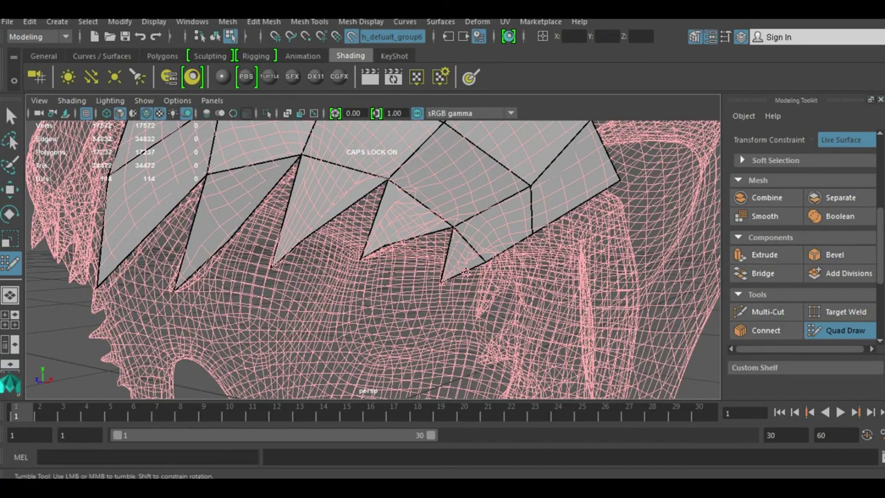
right_click_drag(465, 271, 415, 263, "alt")
left_click_drag(386, 177, 408, 216, "shift")
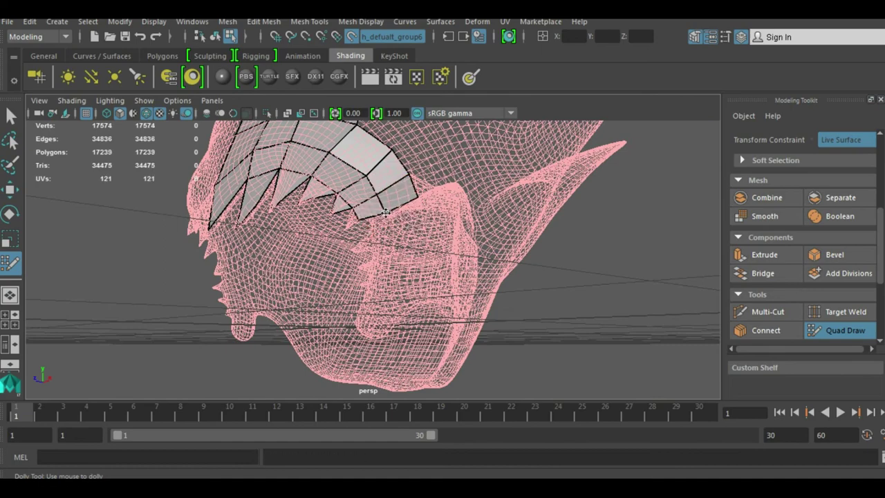
scroll(385, 214, "up", 5)
left_click_drag(373, 235, 365, 273, "shift")
mouse_move(422, 233)
left_mouse_down("shift")
mouse_move(515, 256)
mouse_move(413, 214)
mouse_move(360, 249)
mouse_move(477, 260)
mouse_move(523, 297)
mouse_move(523, 332)
mouse_move(629, 306)
mouse_move(446, 231)
left_mouse_up("shift")
left_click(553, 235, "shift")
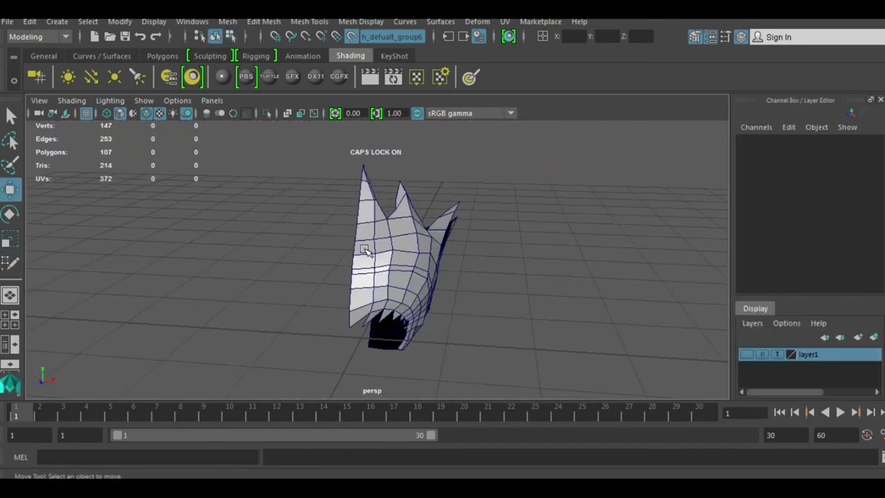
right_click_drag(365, 250, 484, 149)
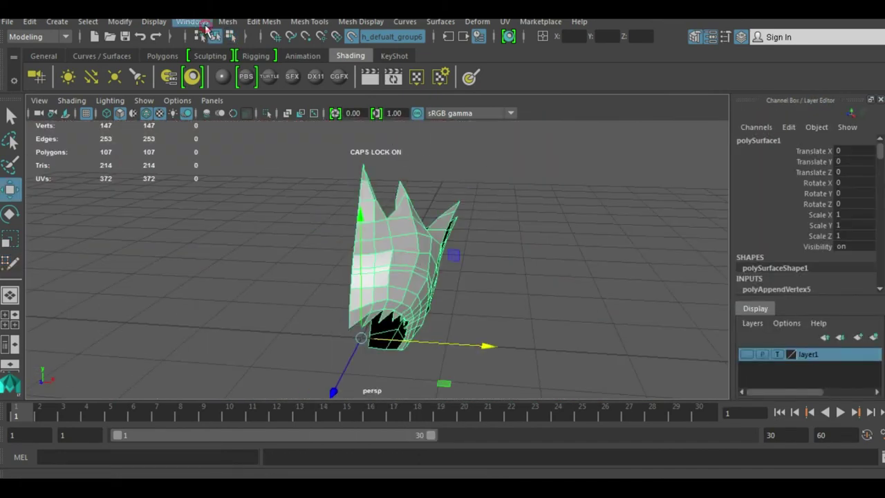
Step: Mirror the half-hair mesh with Mesh > Mirror into a full symmetrical piece
left_click(228, 21)
left_click(279, 211)
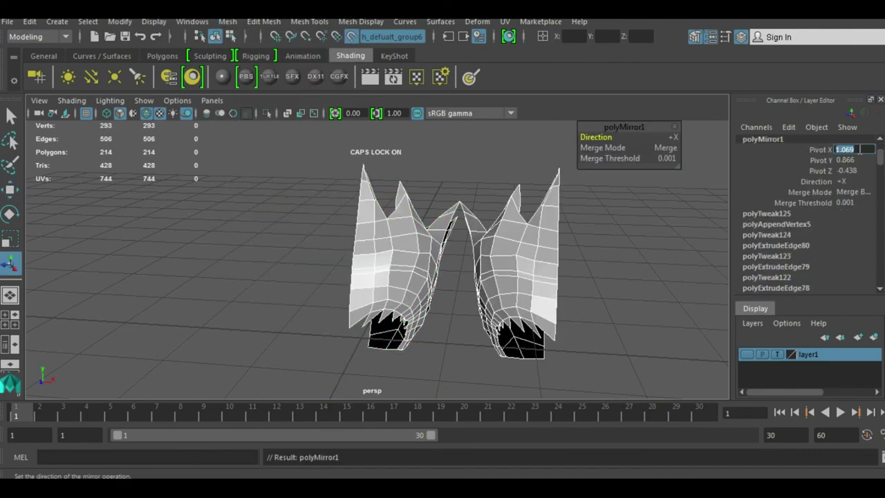
left_click_drag(477, 263, 510, 276, "alt")
Step: Select all hair faces in Object Mode and extrude them to give the hair thickness
right_click_drag(385, 166, 438, 173)
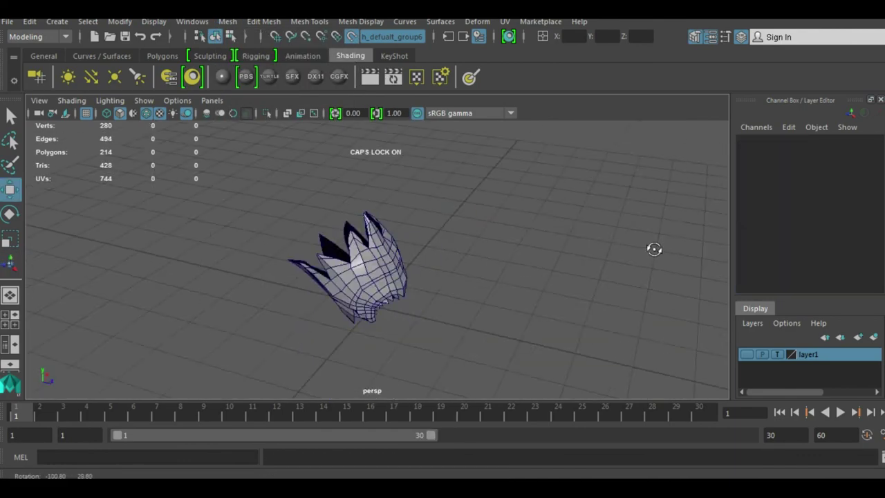
left_click_drag(651, 247, 618, 241, "alt")
mouse_move(380, 156)
right_mouse_down()
mouse_move(423, 155)
mouse_move(436, 139)
right_mouse_up()
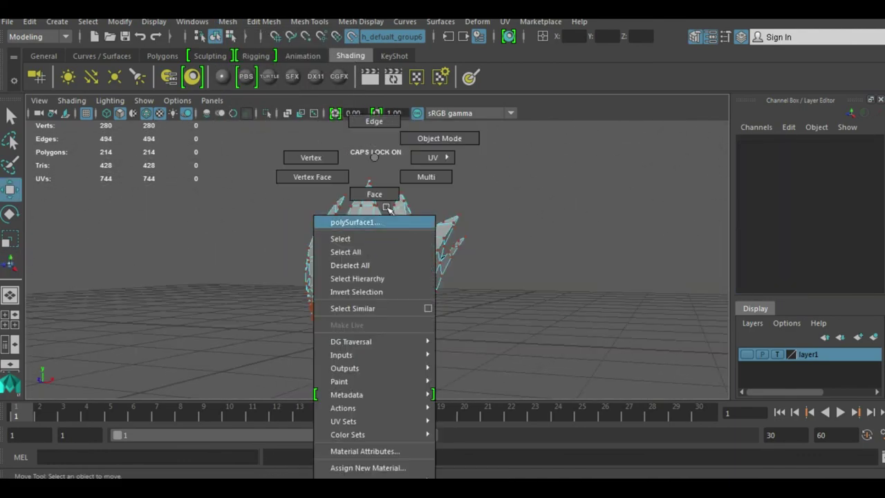
left_click_drag(502, 310, 497, 169, "alt")
key("ctrl+F11")
right_click_drag(375, 228, 378, 265, "shift")
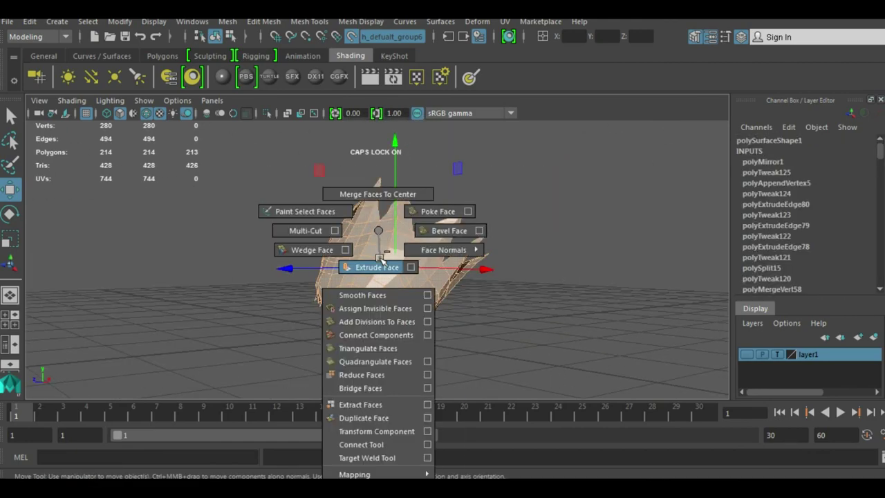
left_click_drag(378, 264, 459, 218, "alt")
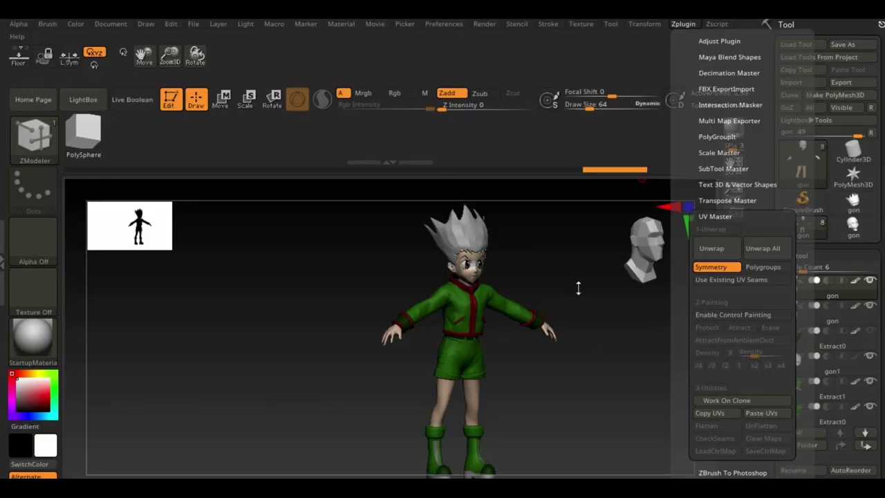